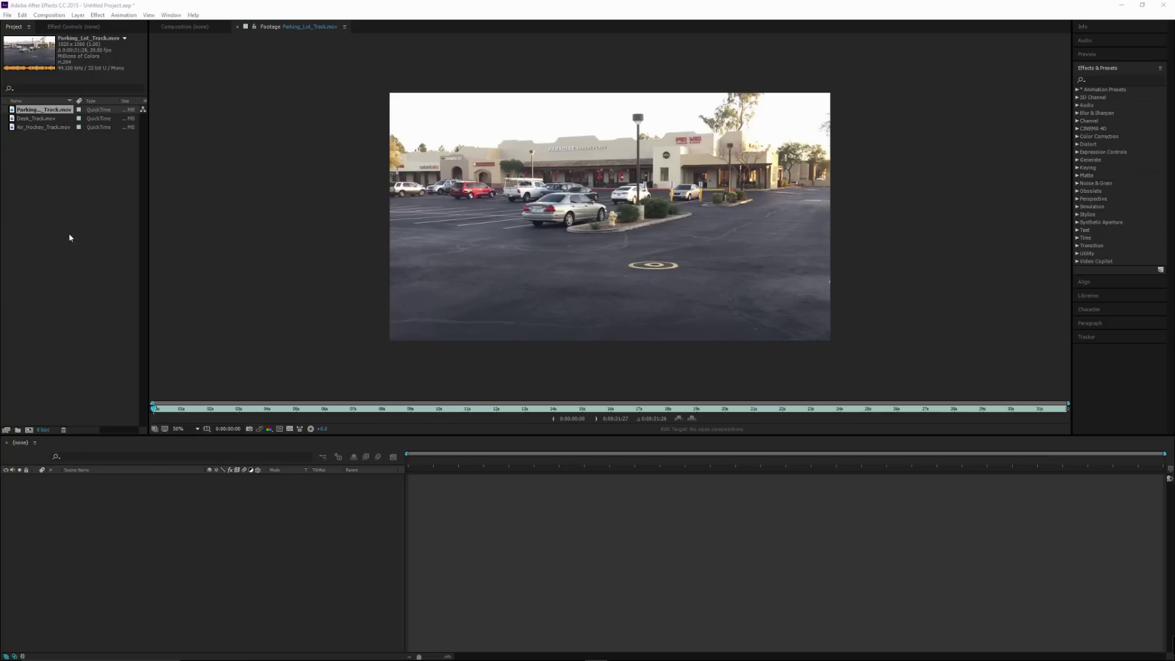
Open Desk_Track.mov and then Parking_Lot_Track.mov to look over their footage
double_click(12, 120)
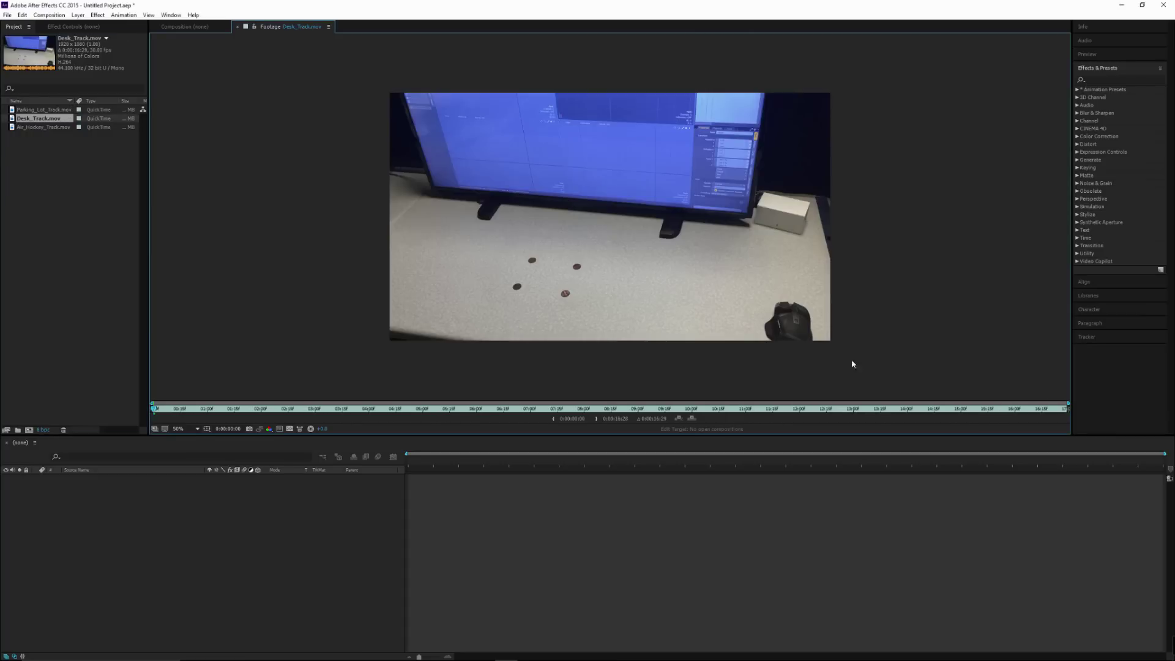
left_click_drag(155, 409, 228, 414)
double_click(46, 111)
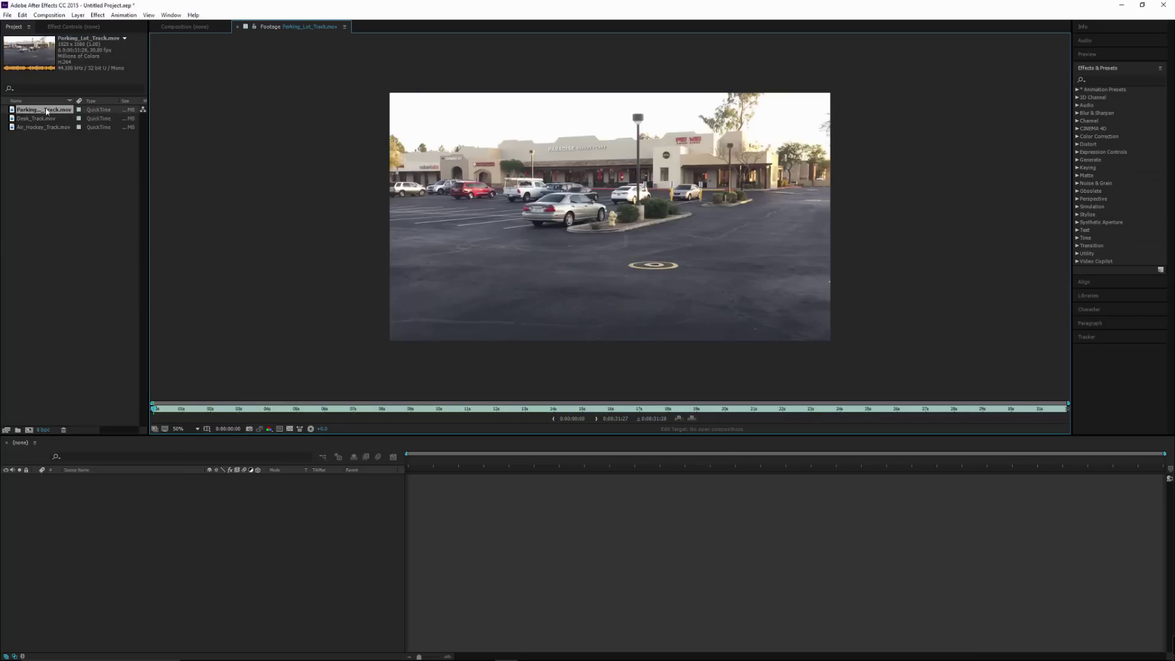
left_click_drag(151, 414, 124, 405)
Open Air_Hockey_Track.mov and review how the camera moves around the table
double_click(35, 128)
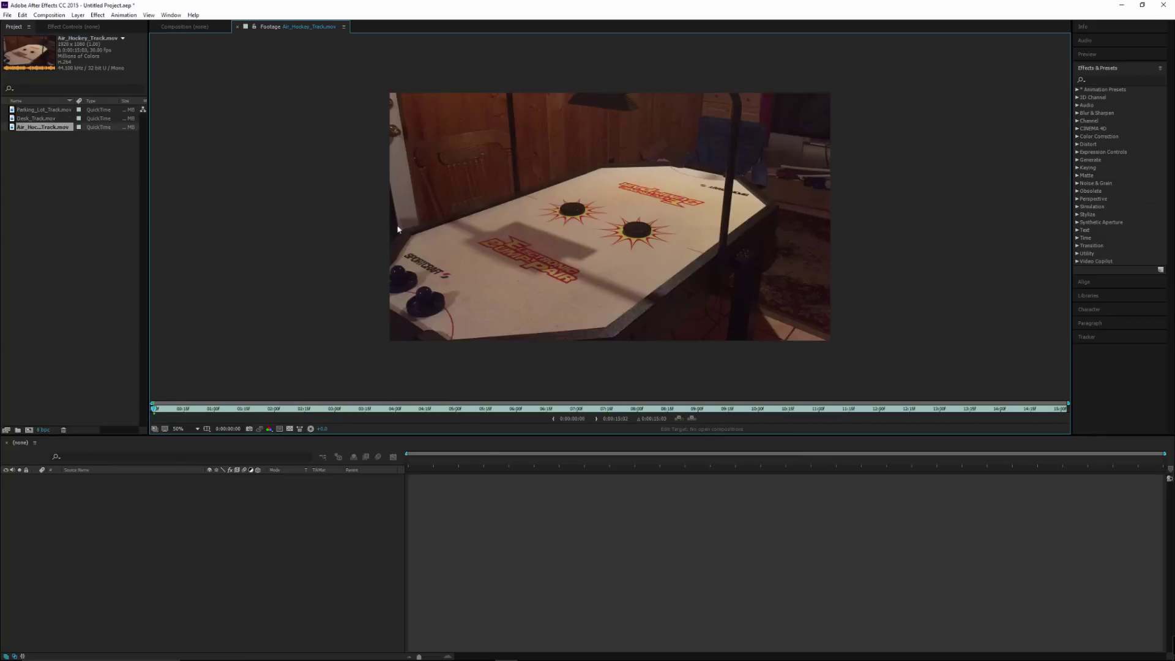
key("space")
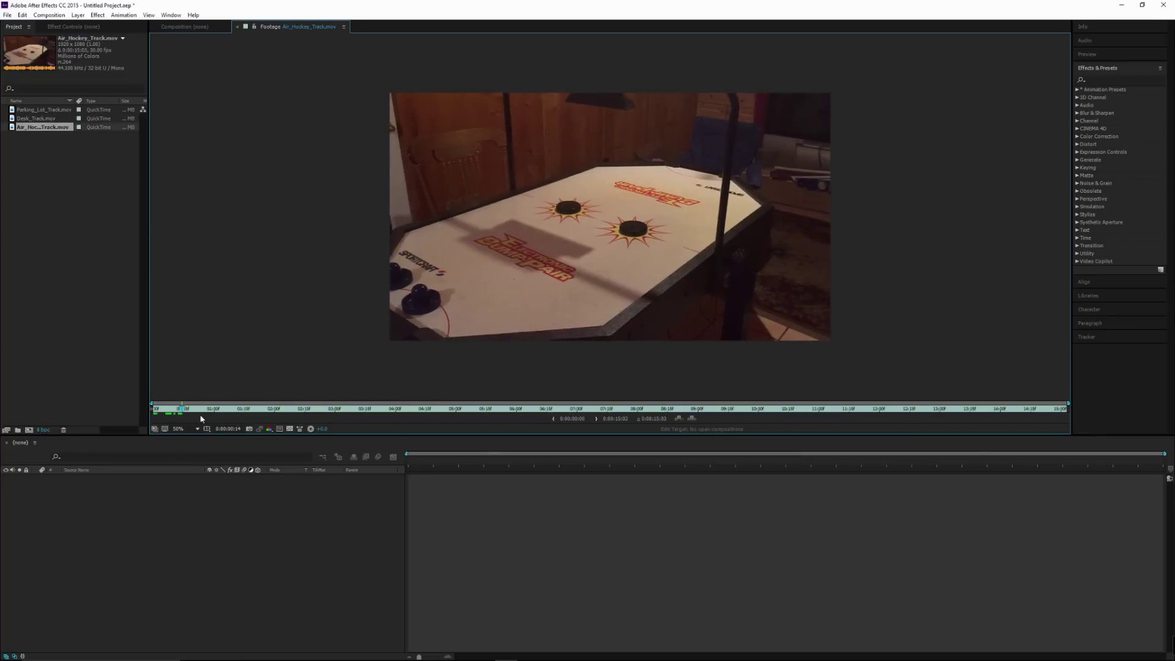
left_click_drag(296, 419, 489, 410)
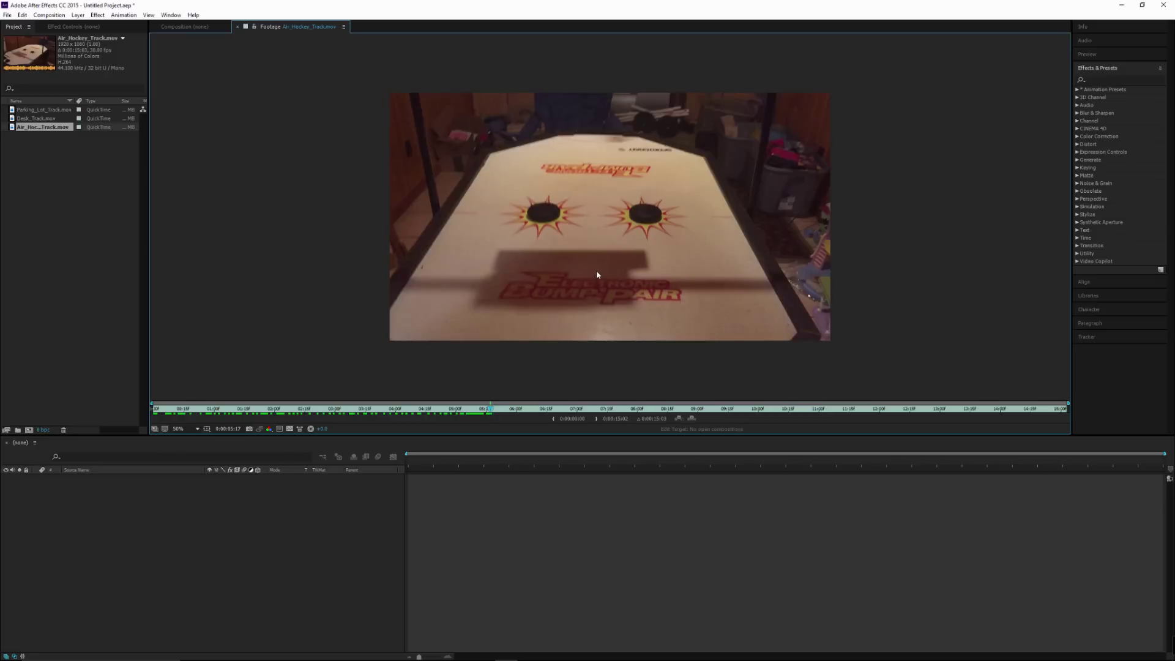
left_click(495, 410)
left_click_drag(495, 410, 506, 412)
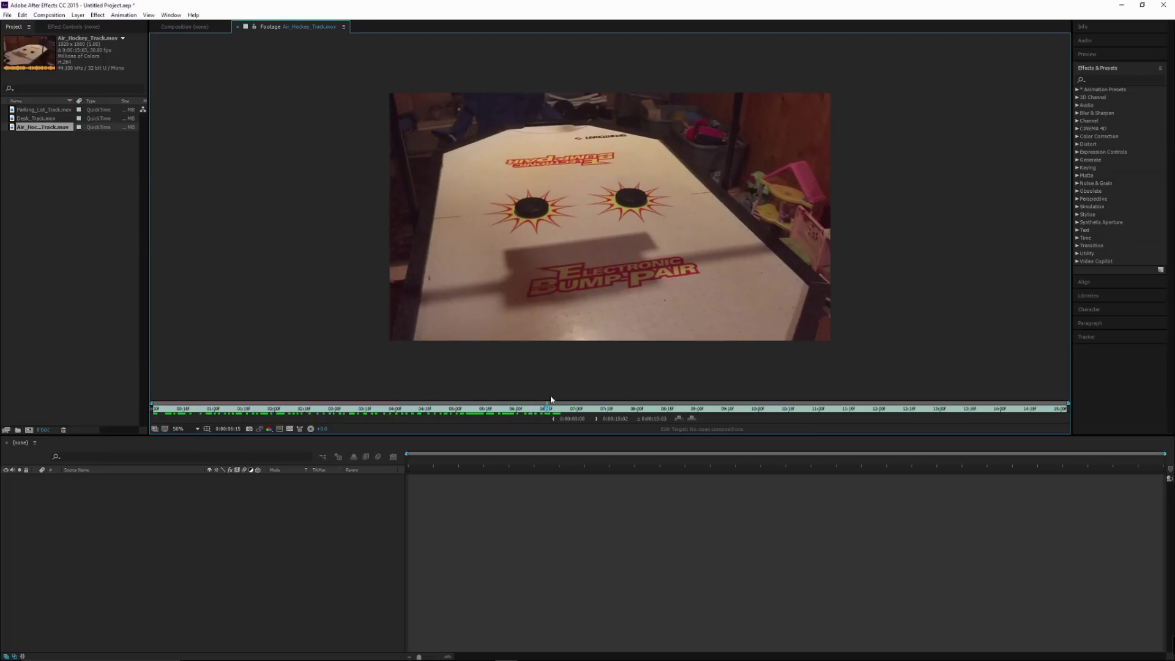
left_click_drag(548, 413, 172, 409)
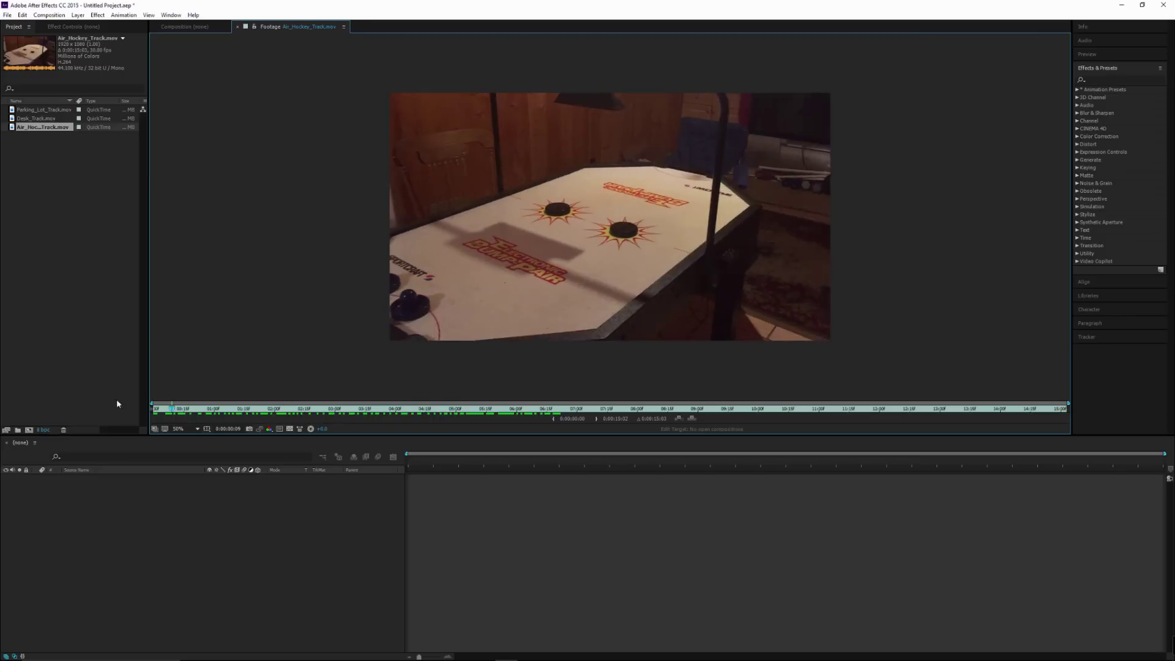
Create a composition from Parking_Lot_Track.mov and cut away the layer's footage after 0:00:10:00 by splitting it there
left_click(13, 110)
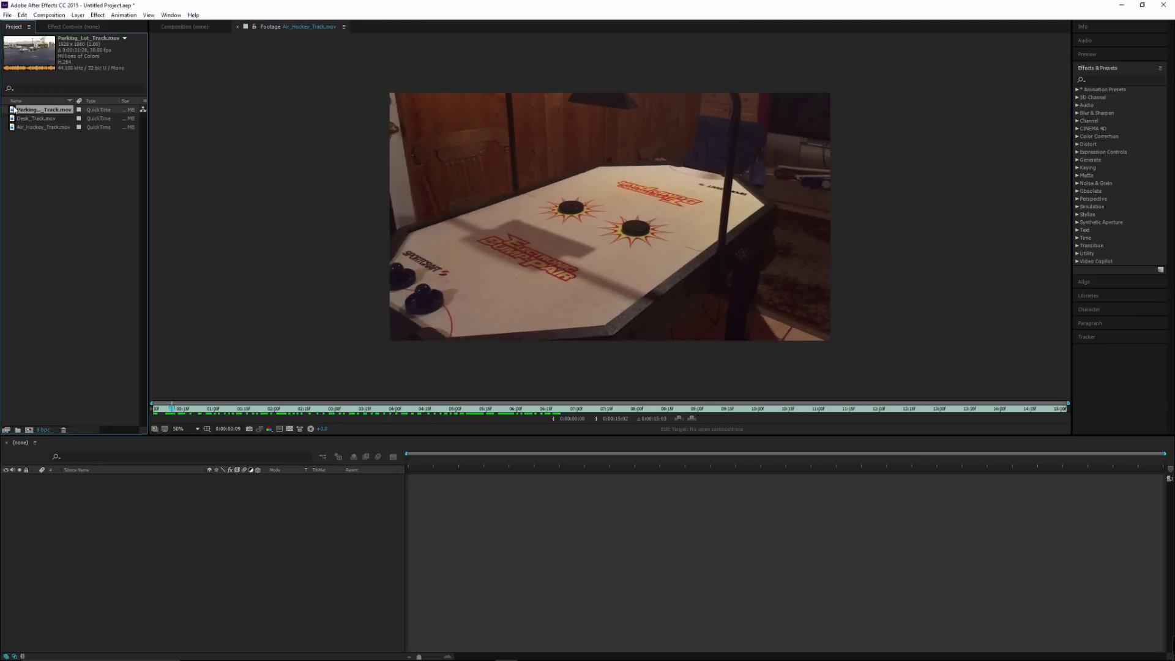
left_click_drag(13, 111, 29, 430)
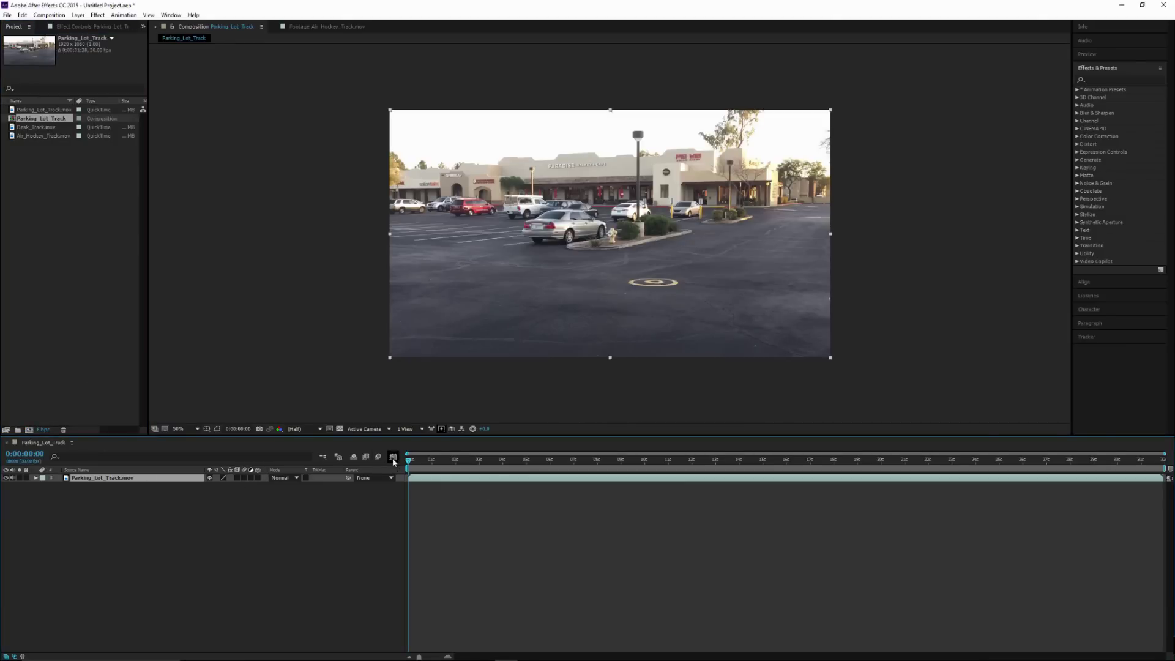
left_click_drag(408, 464, 645, 473)
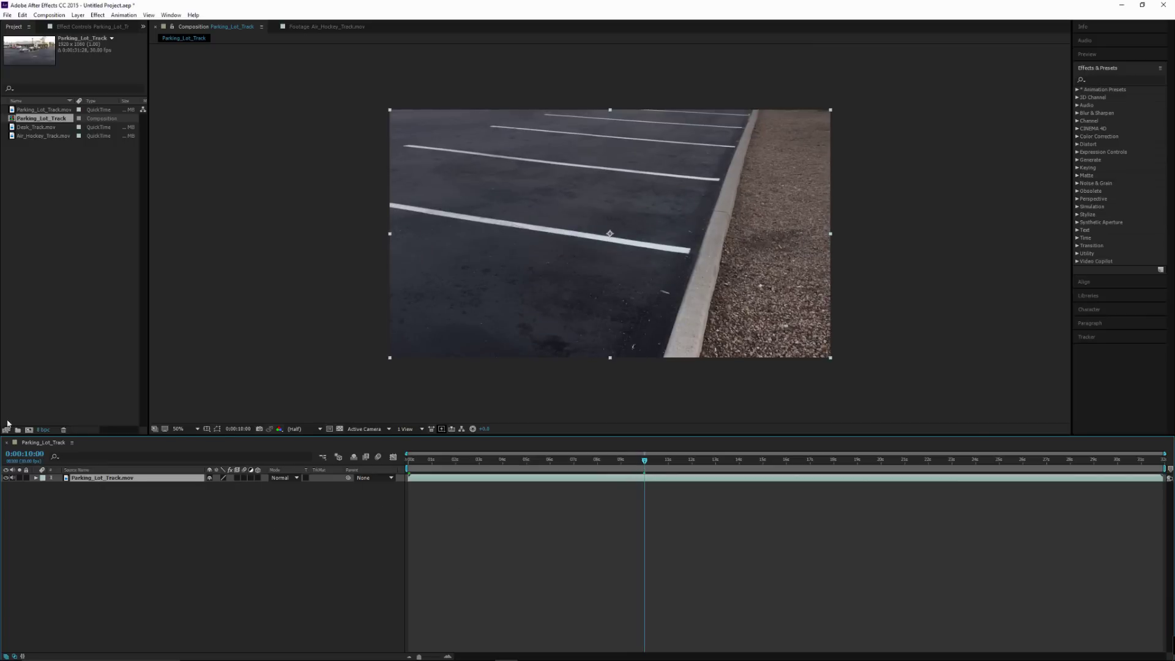
left_click(23, 15)
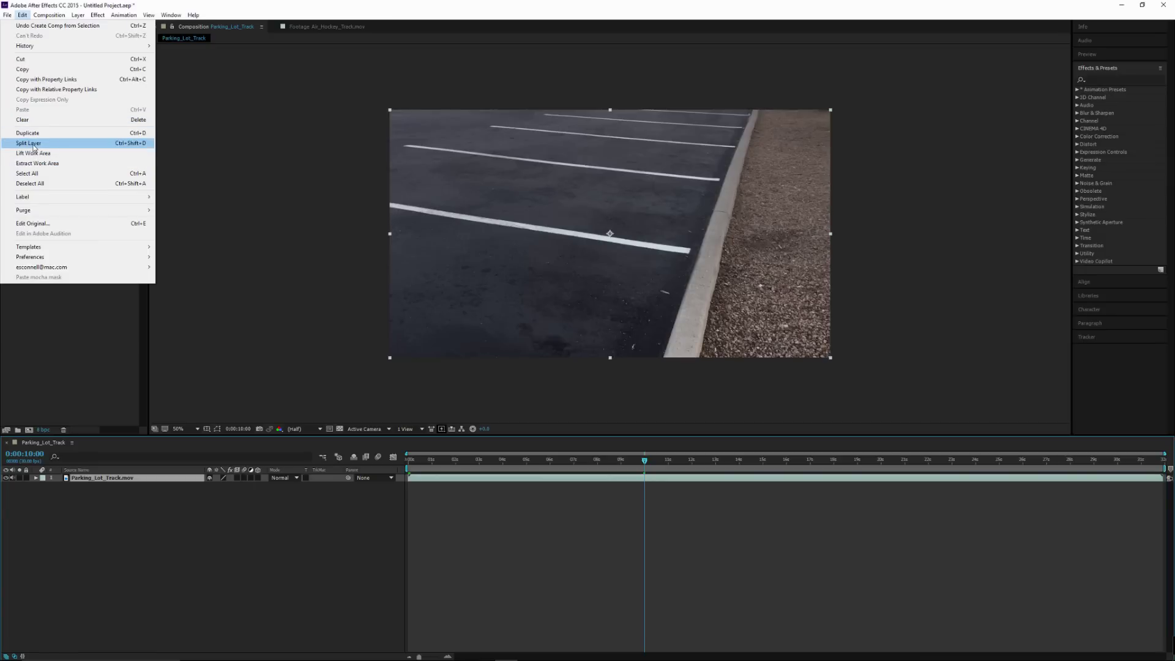
left_click(48, 146)
left_click(168, 530)
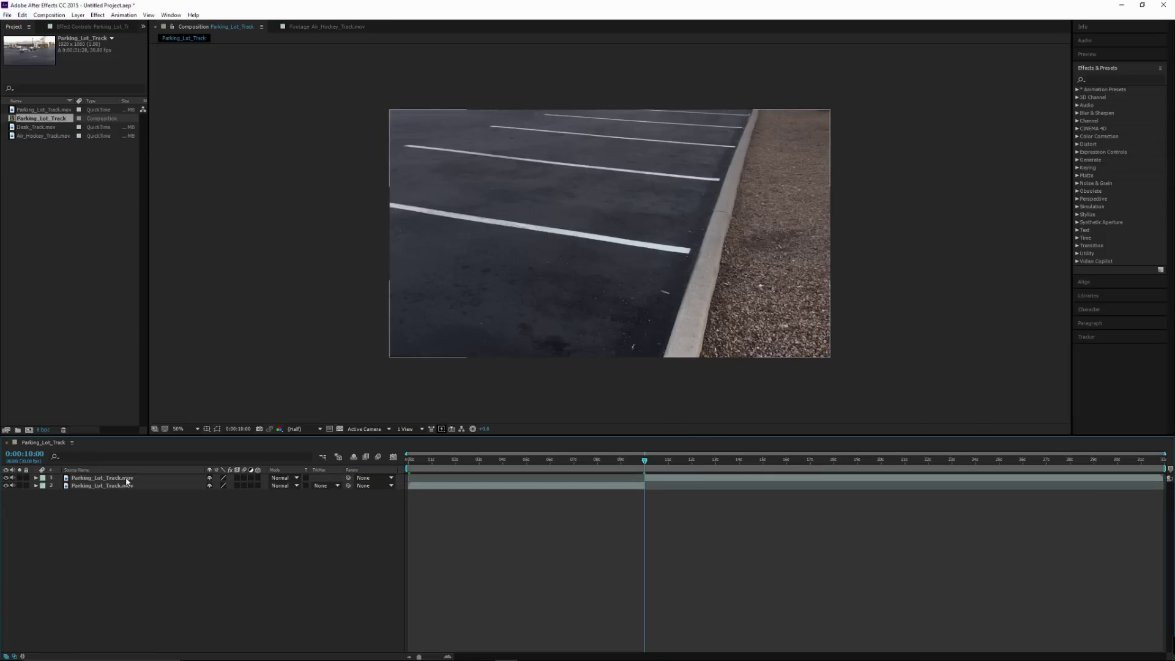
left_click(126, 478)
key("Delete")
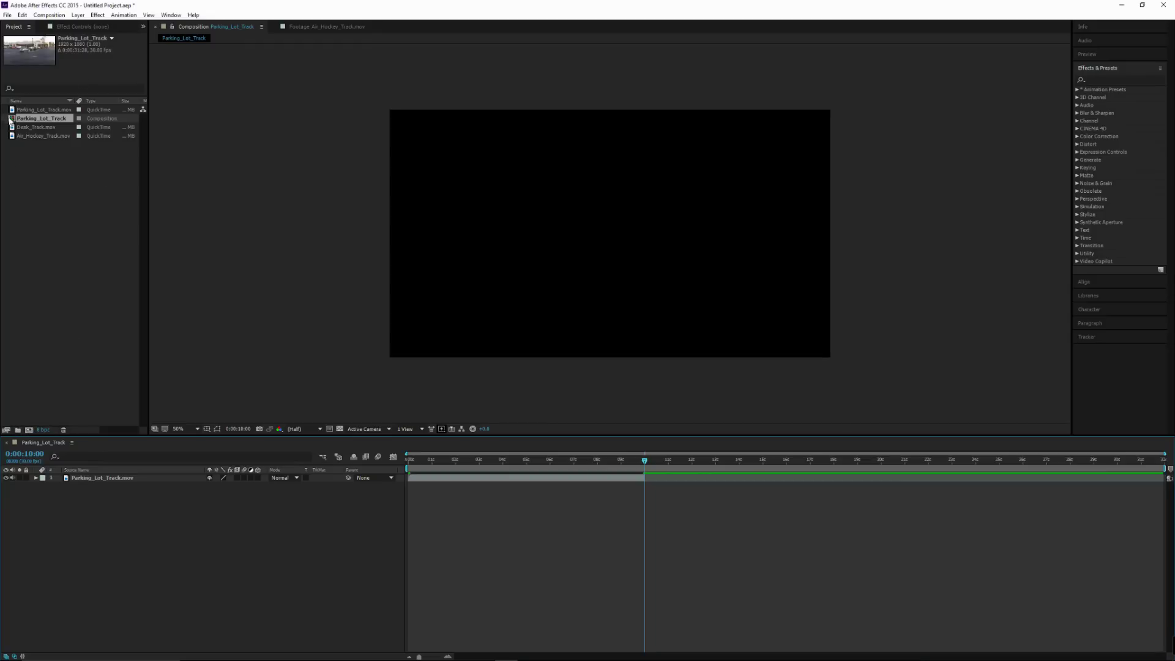
Set the Parking_Lot_Track composition's duration to 10 seconds
right_click(8, 119)
left_click(26, 126)
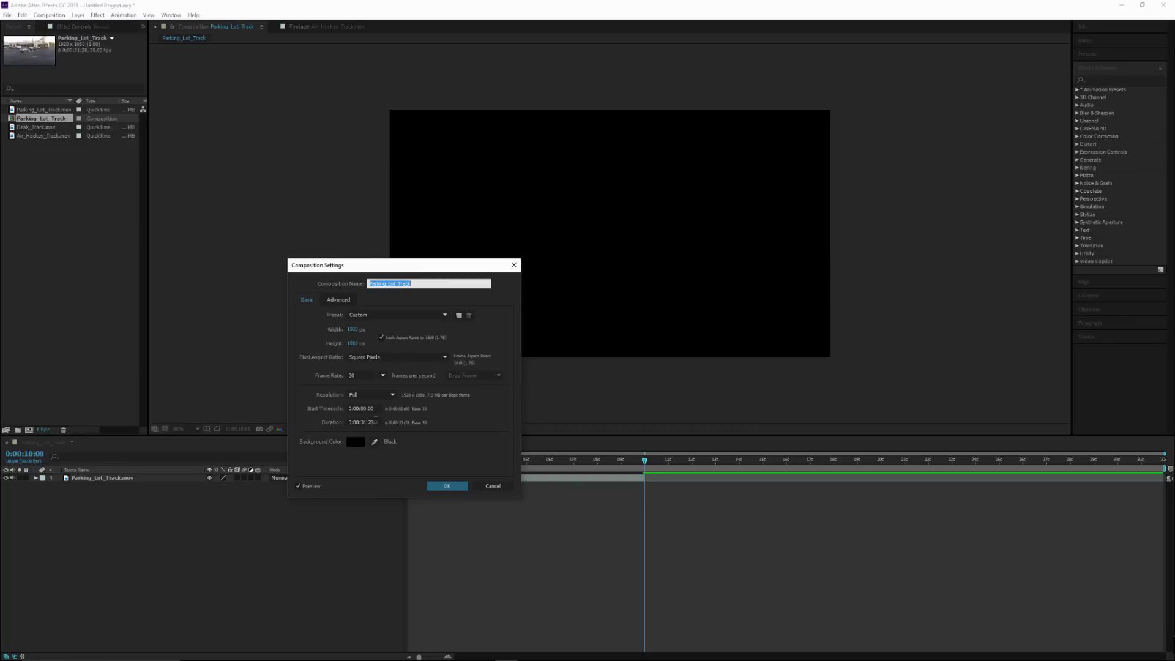
left_click(377, 421)
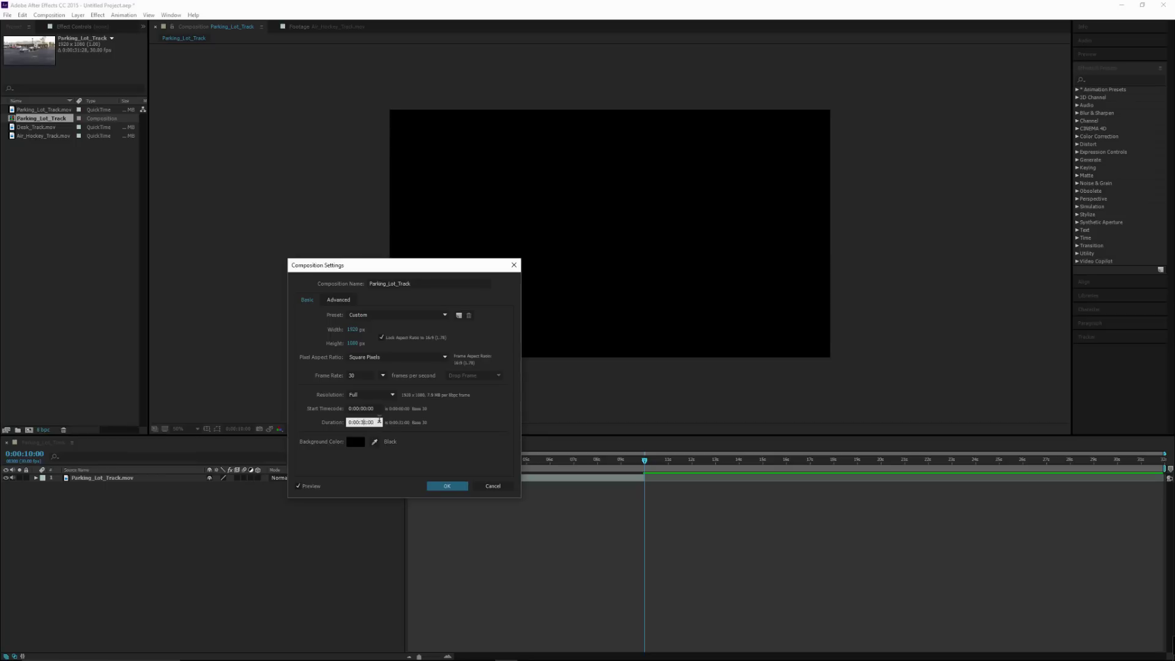
key("BackSpace")
key("Delete")
type("10")
left_click(450, 486)
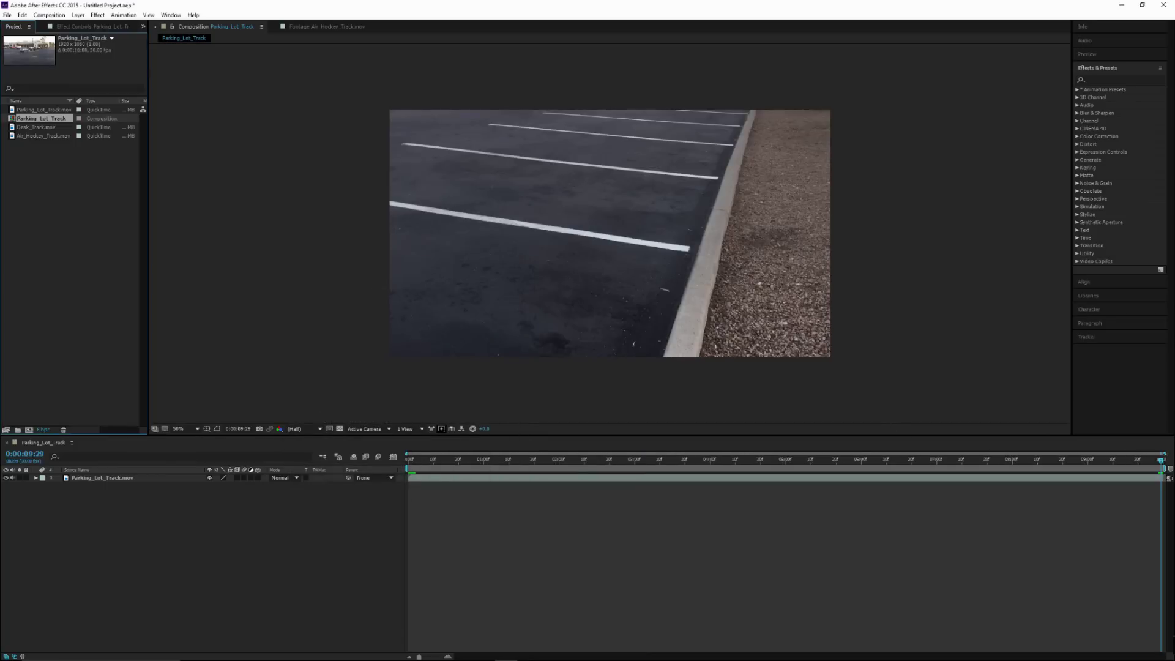
Review the parking lot shot across the timeline, examining the camera movement and the trackable detail on the ground and surroundings
left_click_drag(1162, 462, 862, 464)
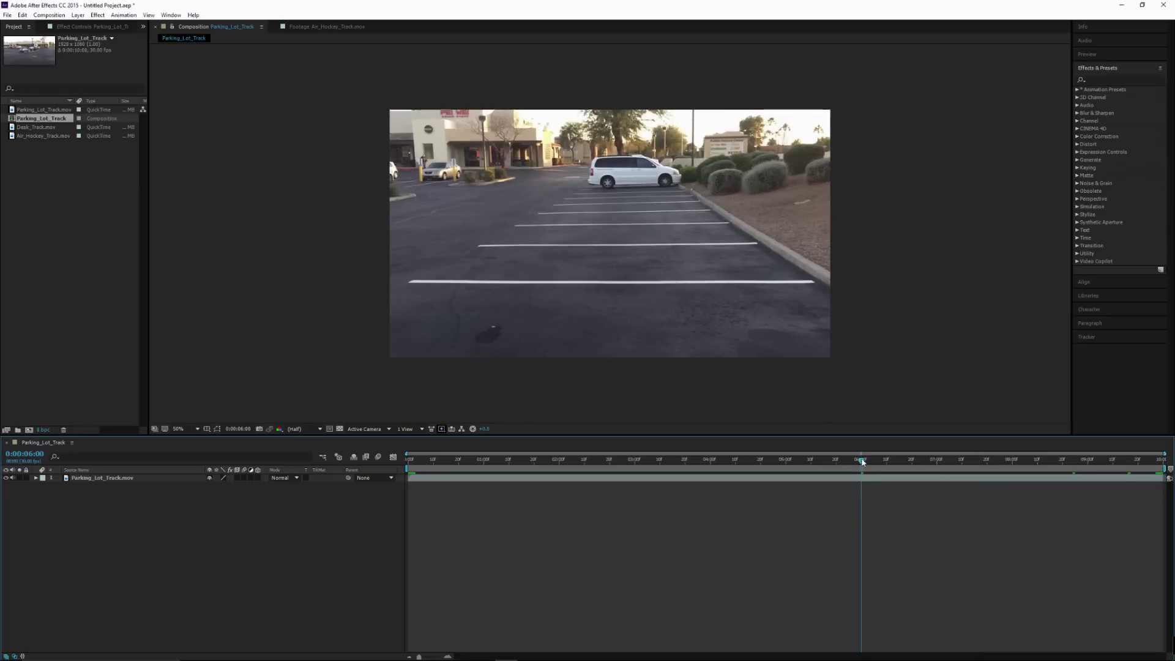
left_click_drag(861, 461, 1167, 501)
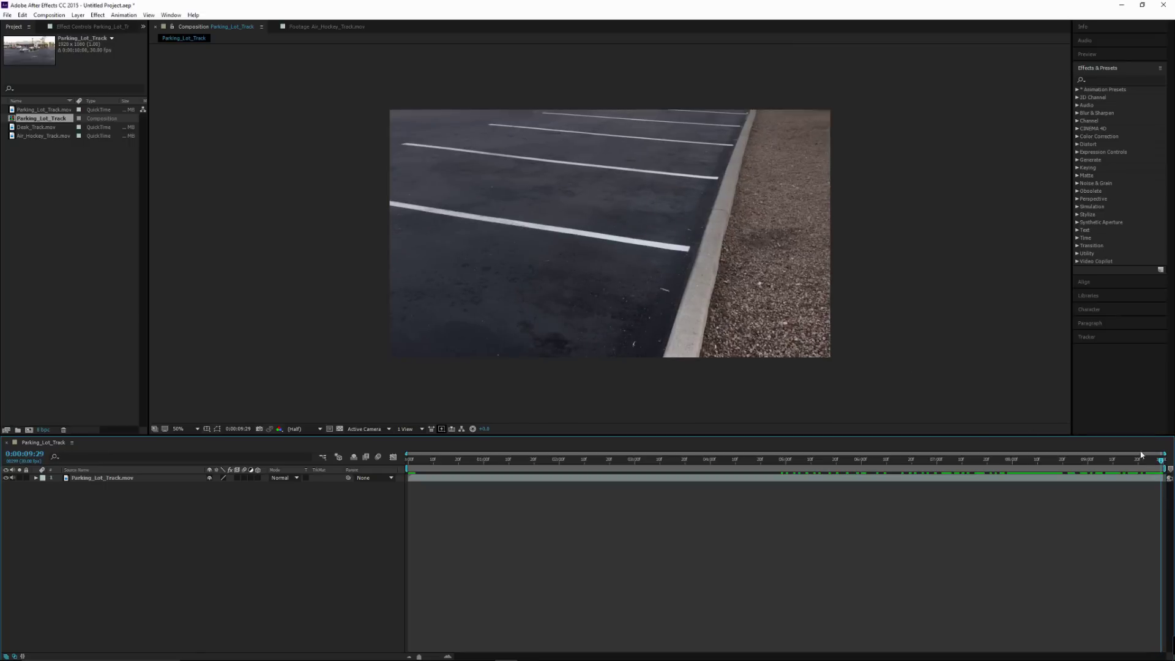
left_click_drag(1163, 463, 480, 468)
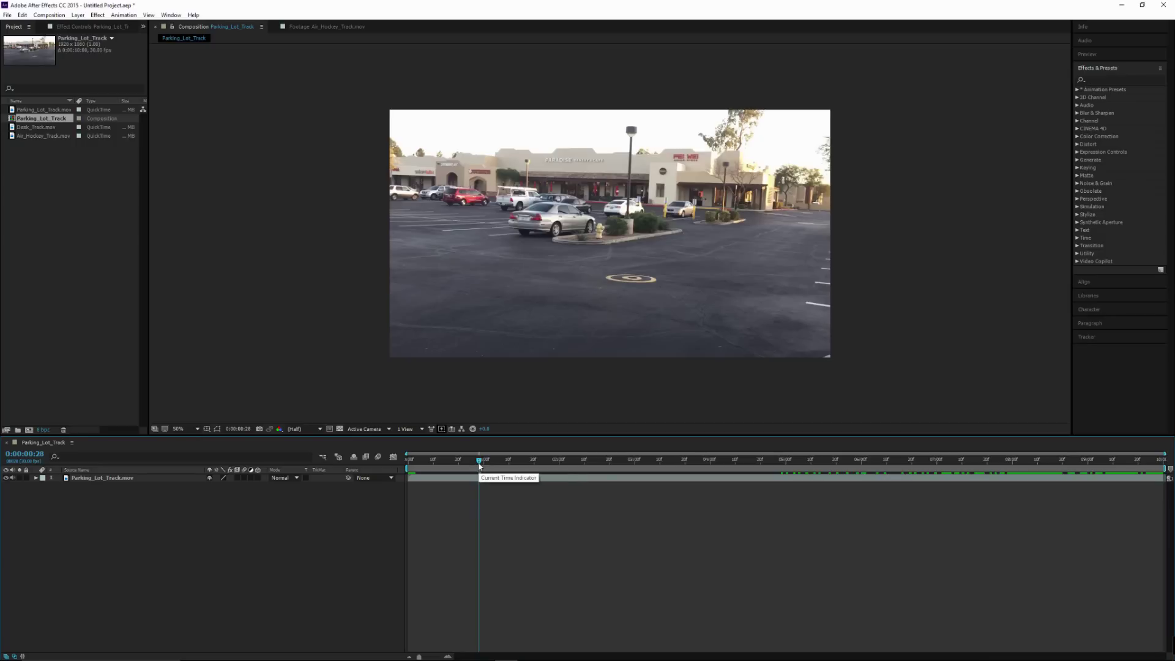
left_click_drag(479, 464, 680, 473)
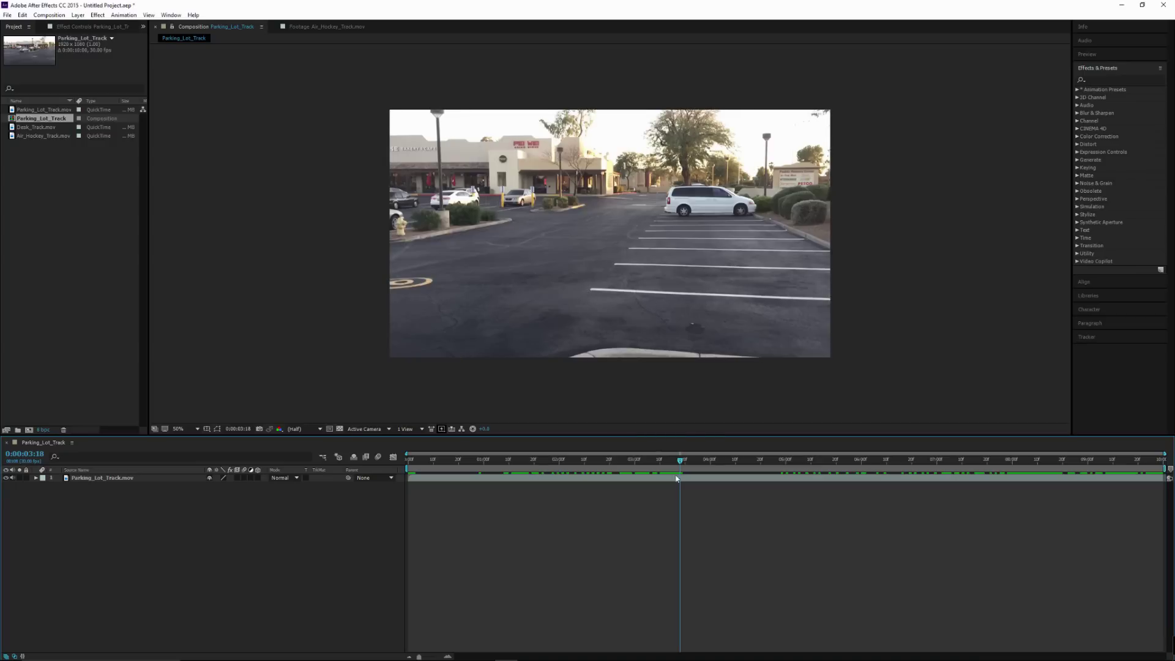
mouse_move(680, 463)
left_mouse_down()
mouse_move(727, 463)
mouse_move(685, 463)
left_mouse_up()
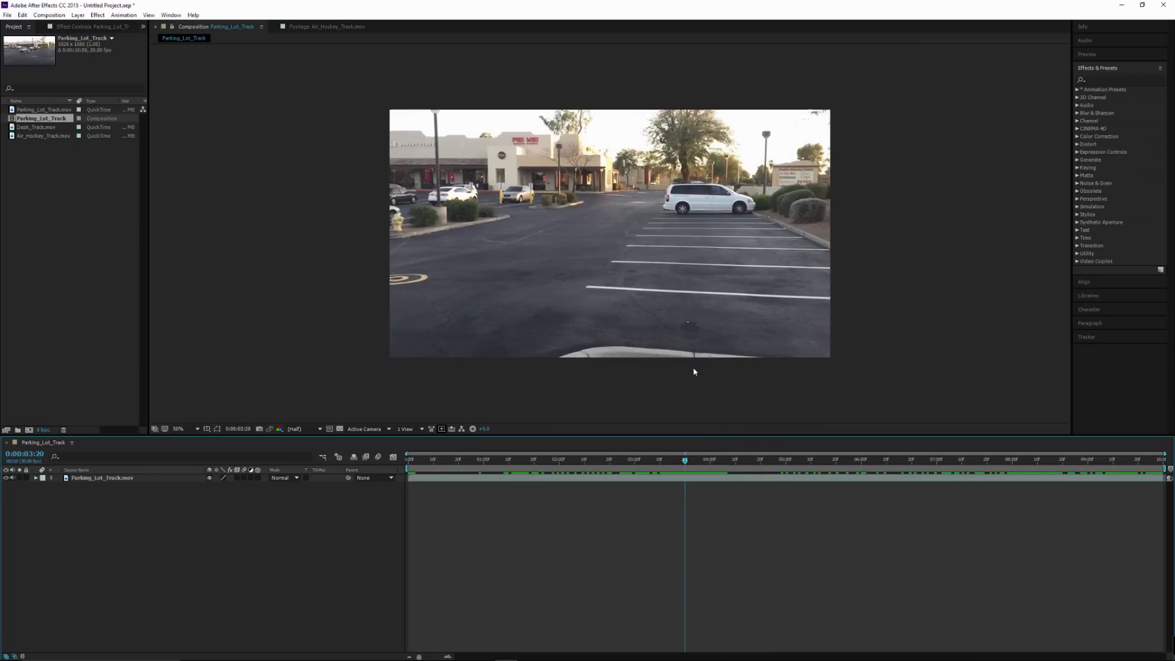
left_click_drag(686, 463, 814, 465)
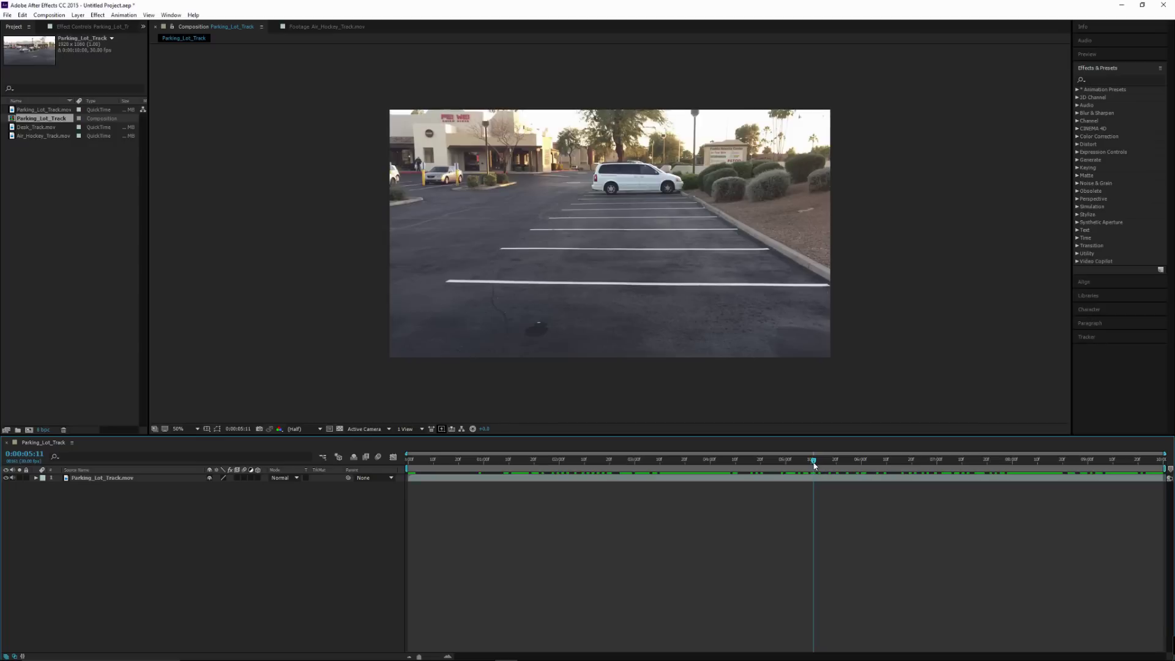
left_click_drag(813, 465, 836, 469)
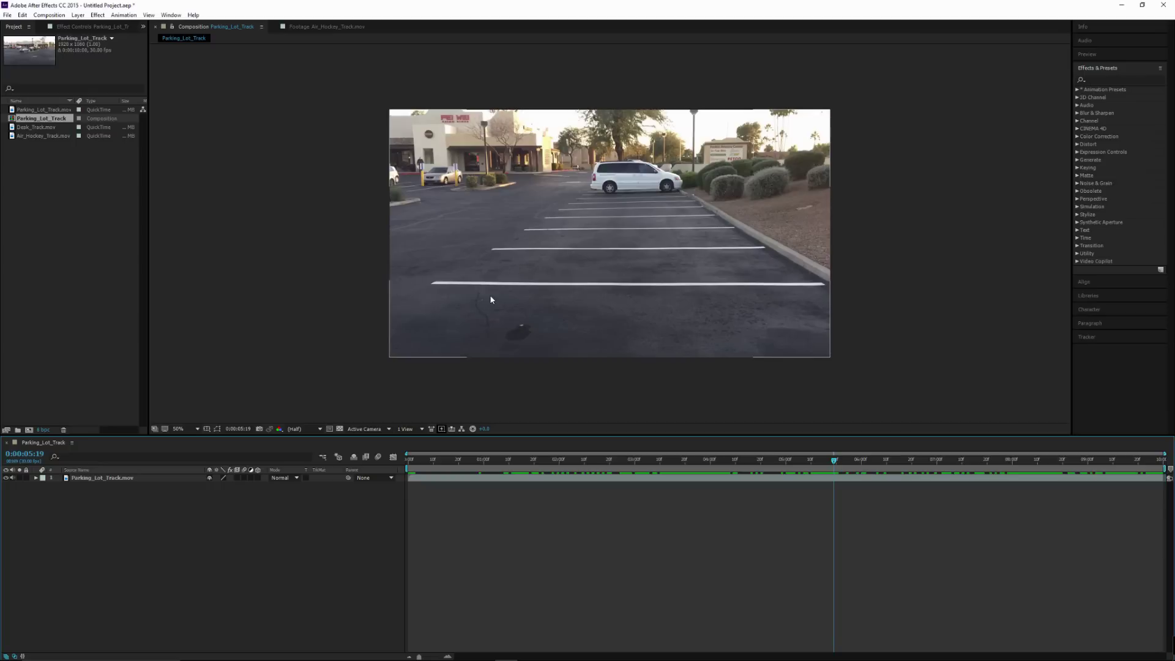
left_click_drag(833, 462, 750, 464)
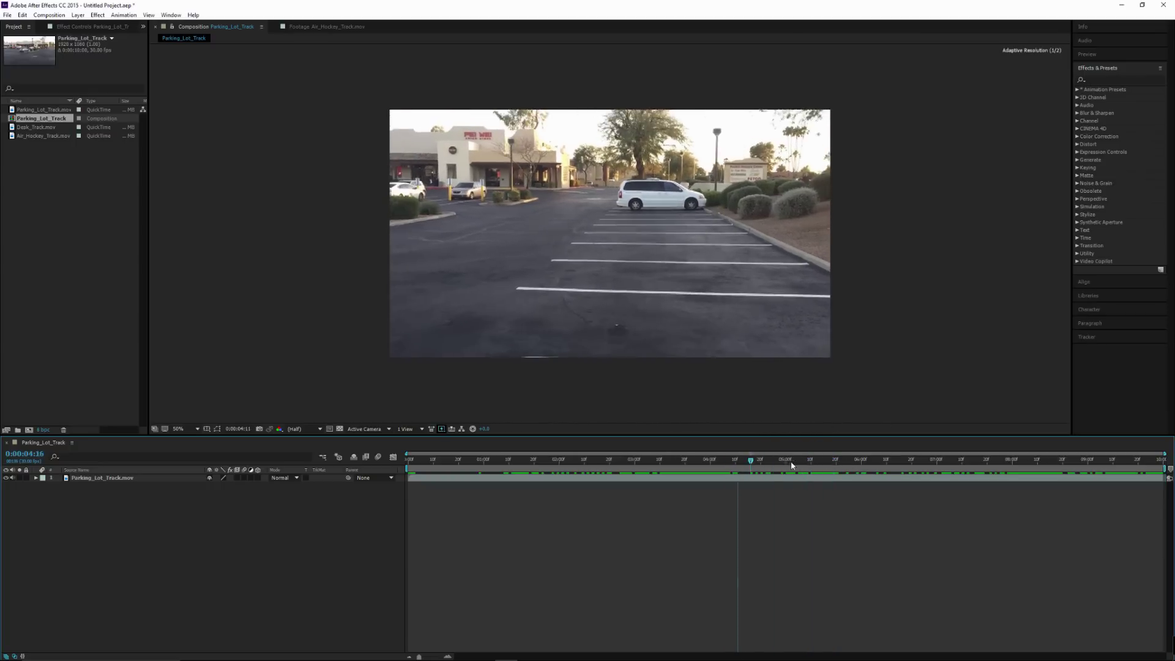
left_click(806, 463)
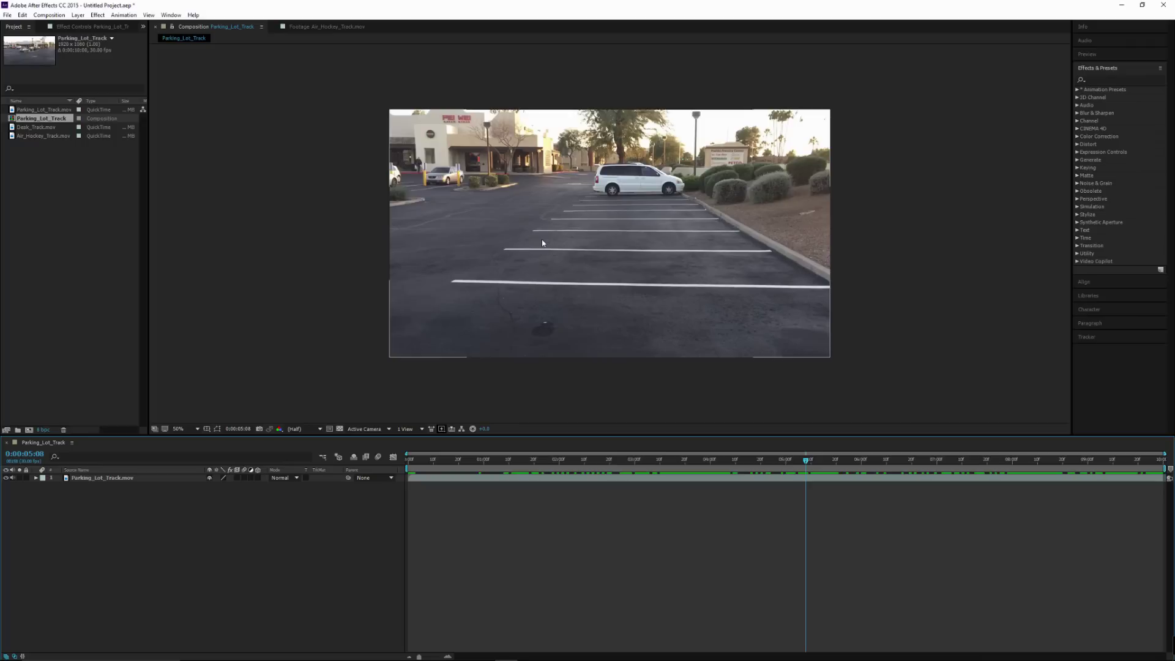
left_click_drag(806, 466, 736, 477)
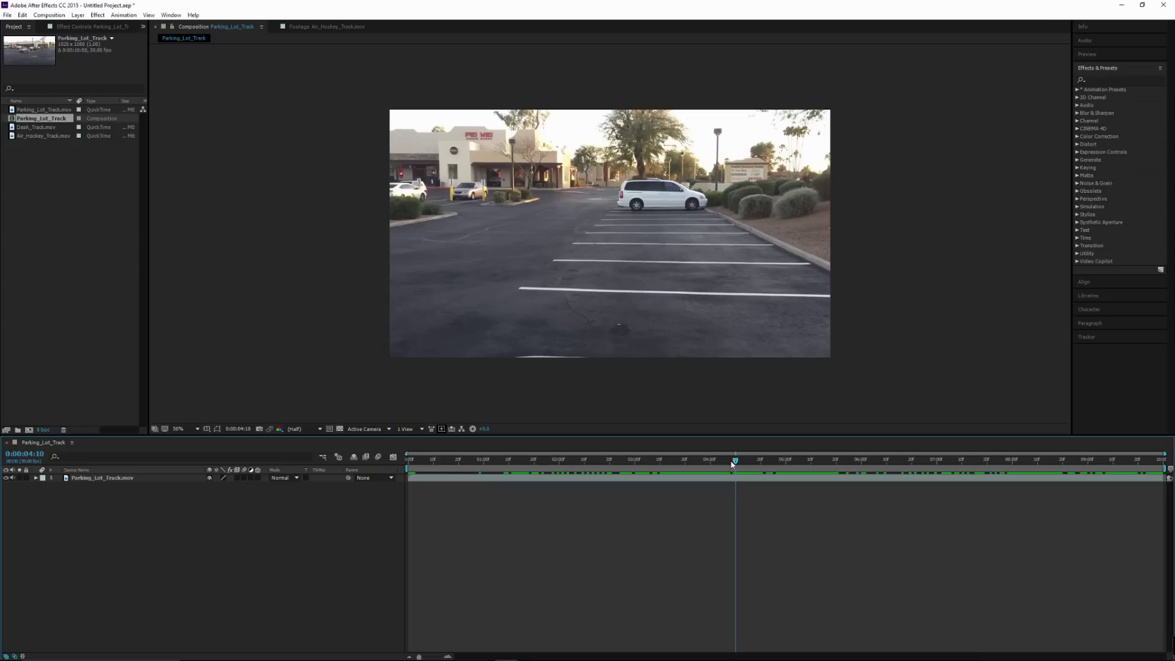
left_click_drag(735, 464, 924, 470)
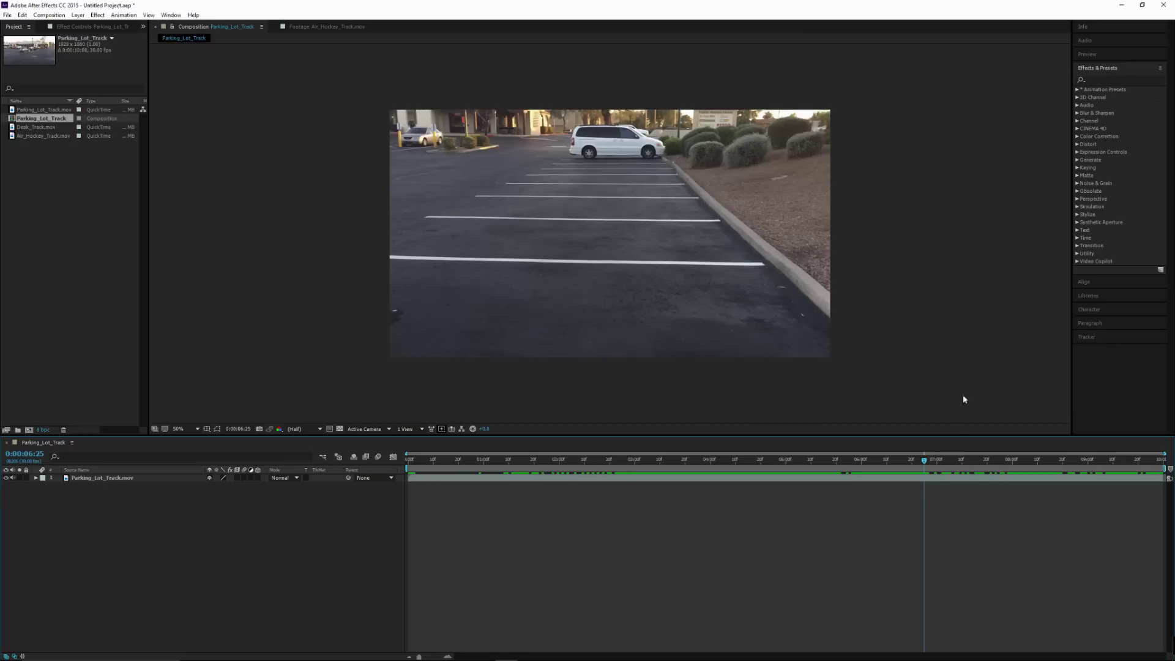
left_click_drag(924, 460, 651, 461)
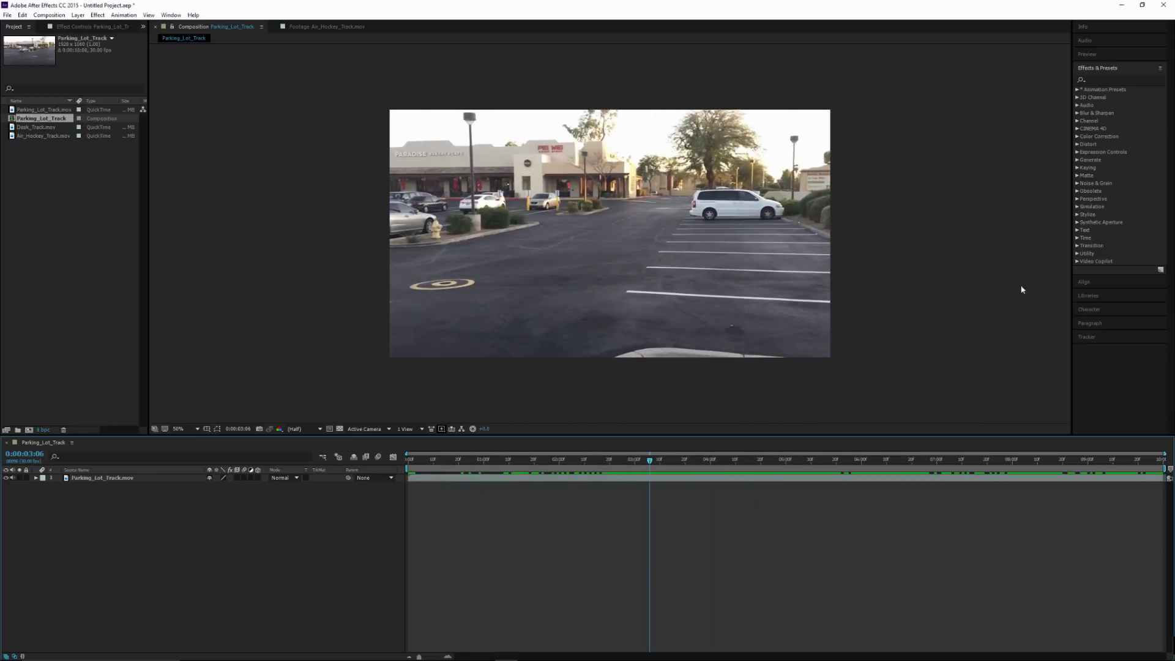
Apply the 3D Camera Tracker effect to the Parking_Lot_Track.mov layer and enable Detailed Analysis in its advanced settings
left_click(1107, 80)
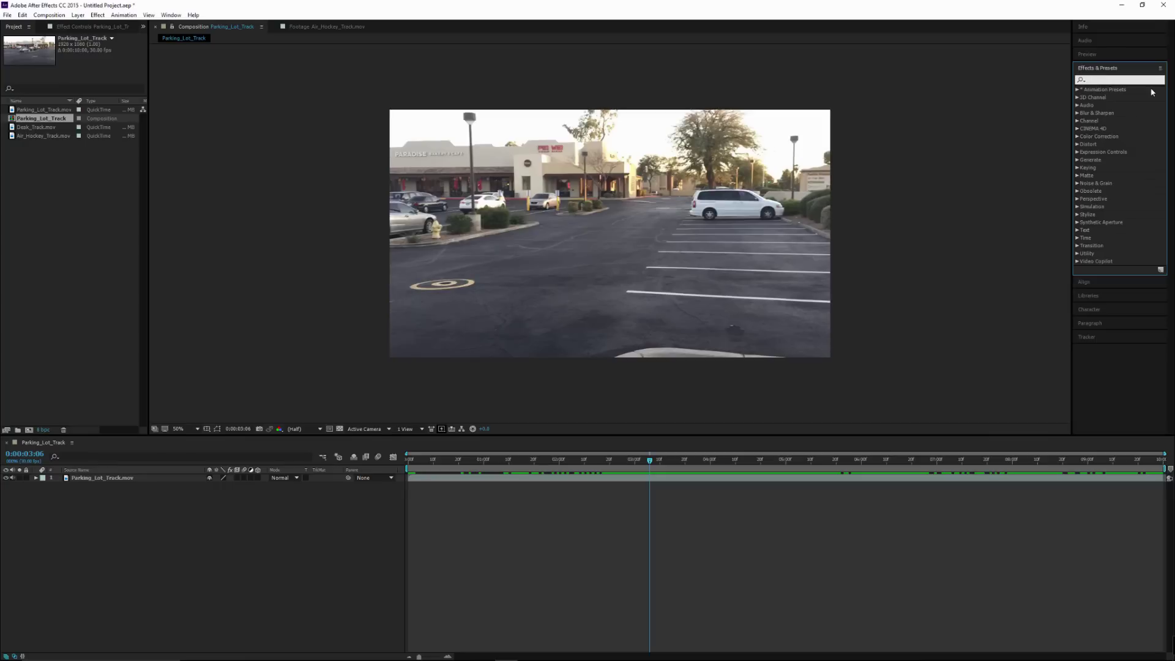
type("cam")
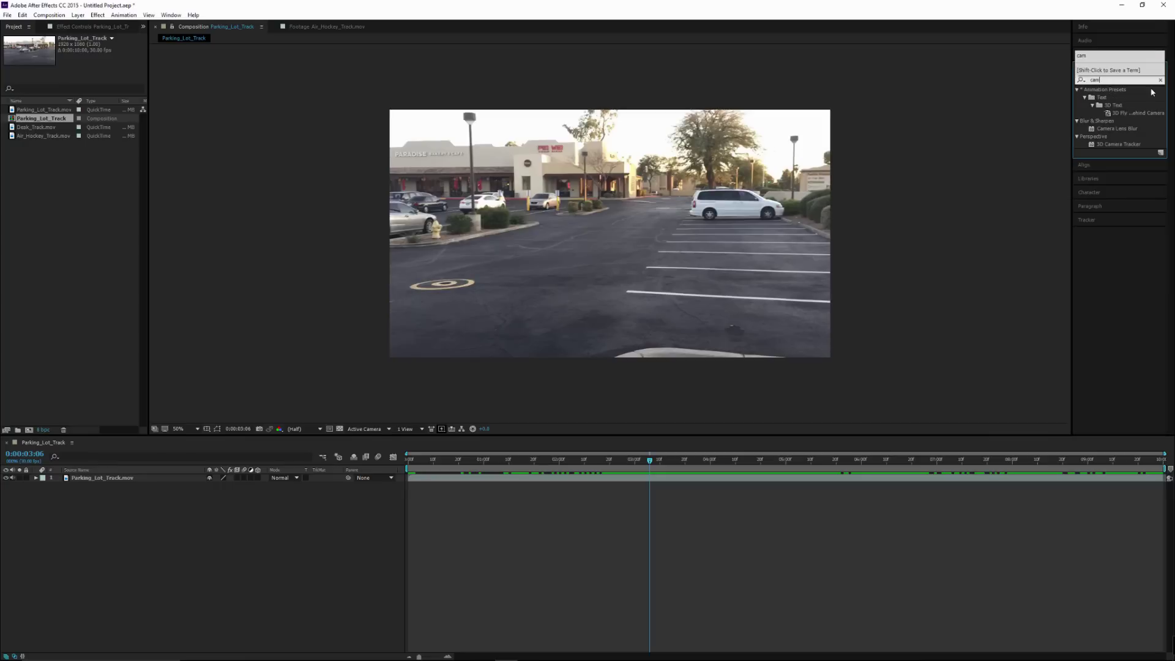
left_click(1111, 145)
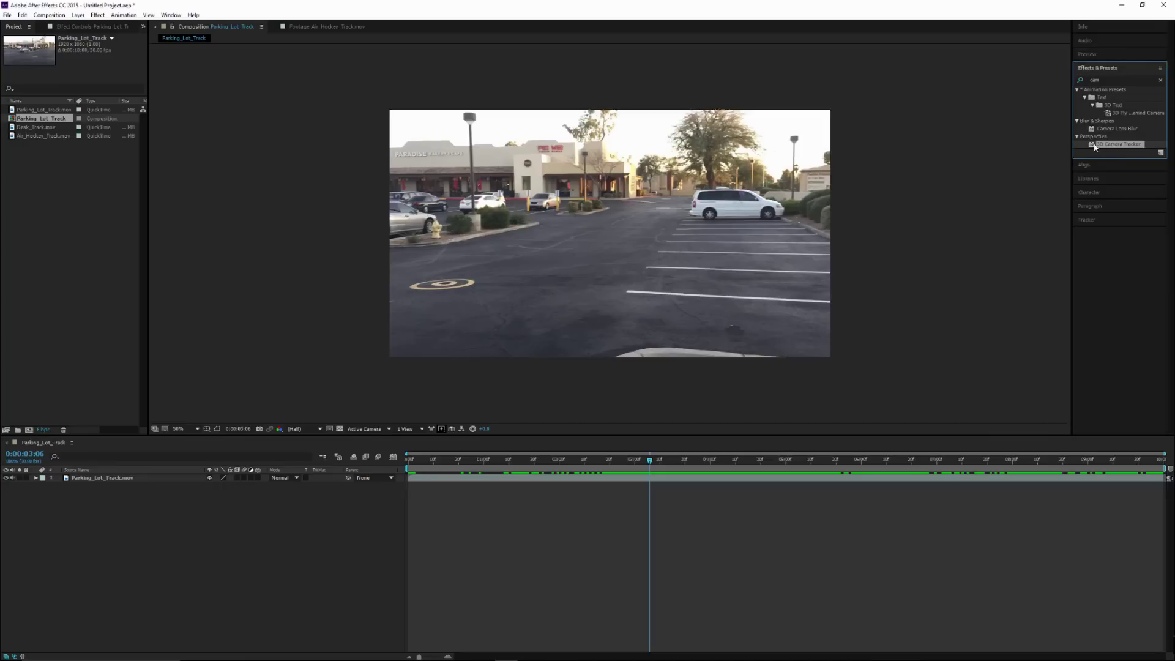
left_click_drag(1094, 145, 120, 485)
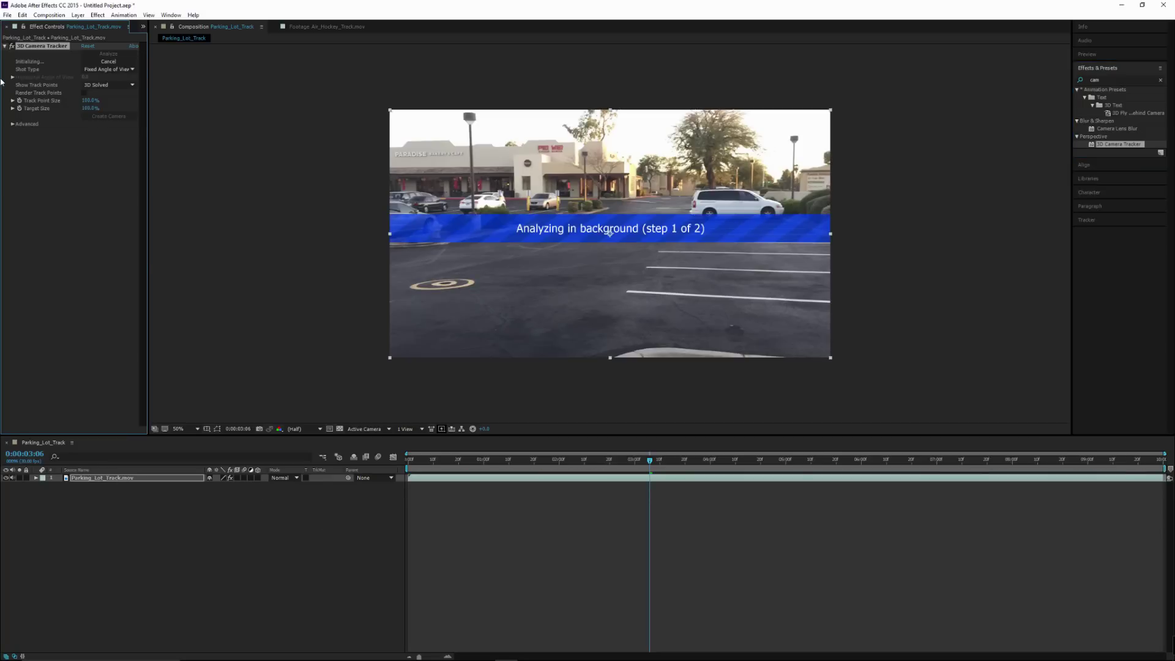
left_click(12, 124)
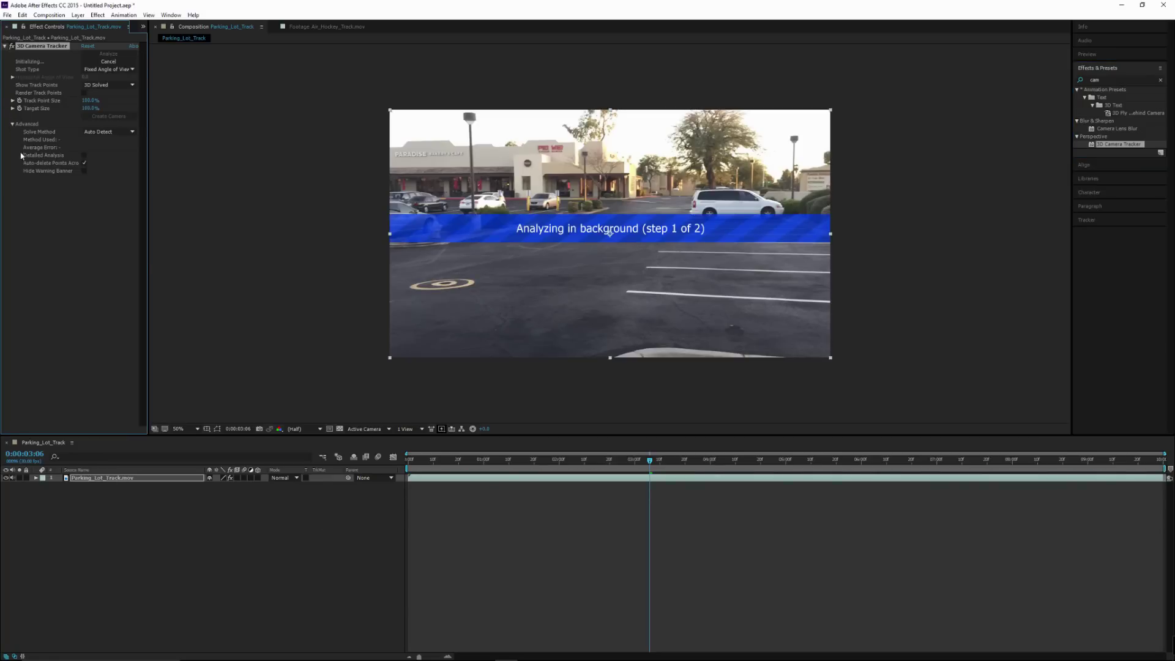
left_click(84, 156)
left_click(93, 479)
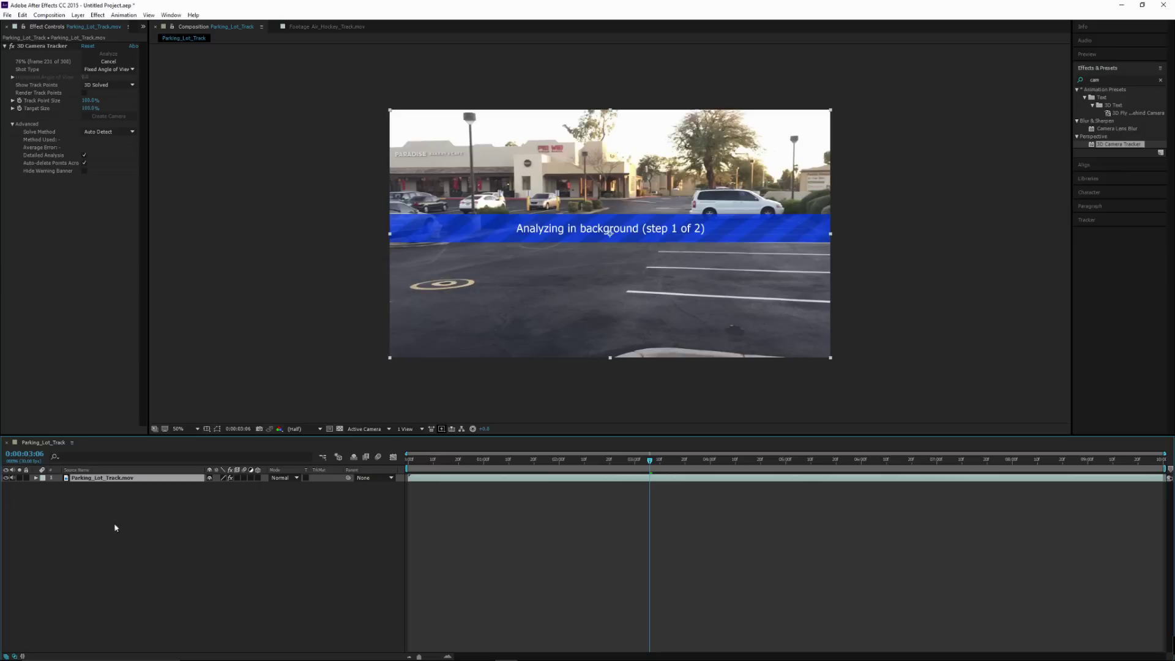
right_click(77, 482)
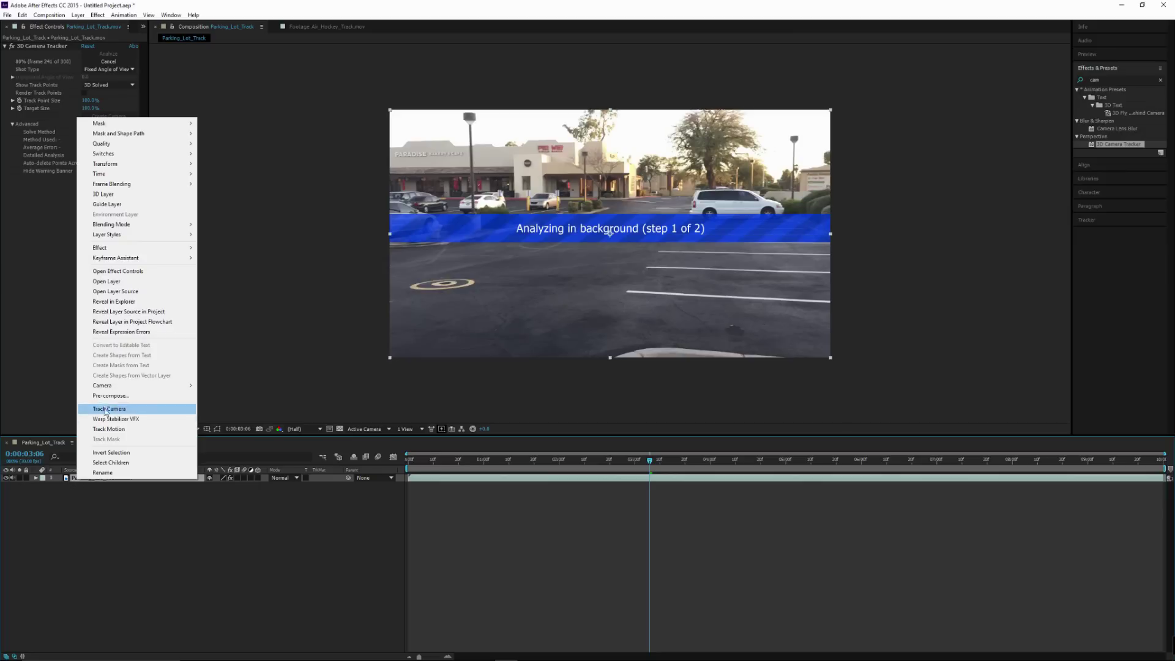
left_click(123, 533)
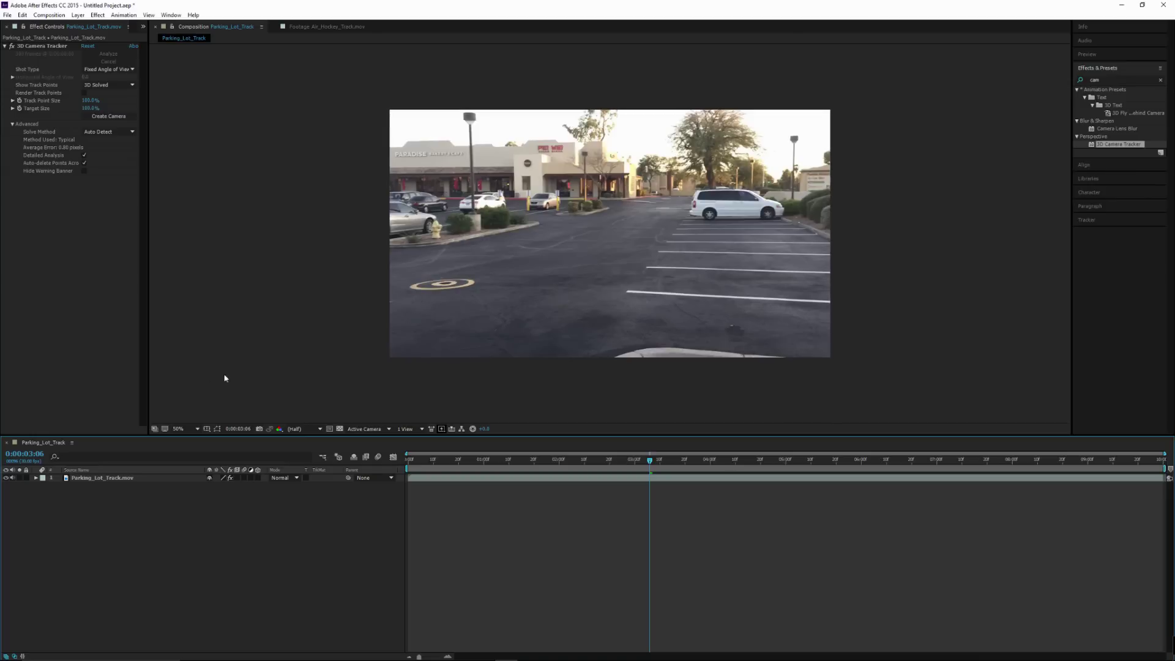
Display the 3D Camera Tracker's solved track points and review how they stick to the footage over time, stopping at 0:00:06:02
left_click(94, 478)
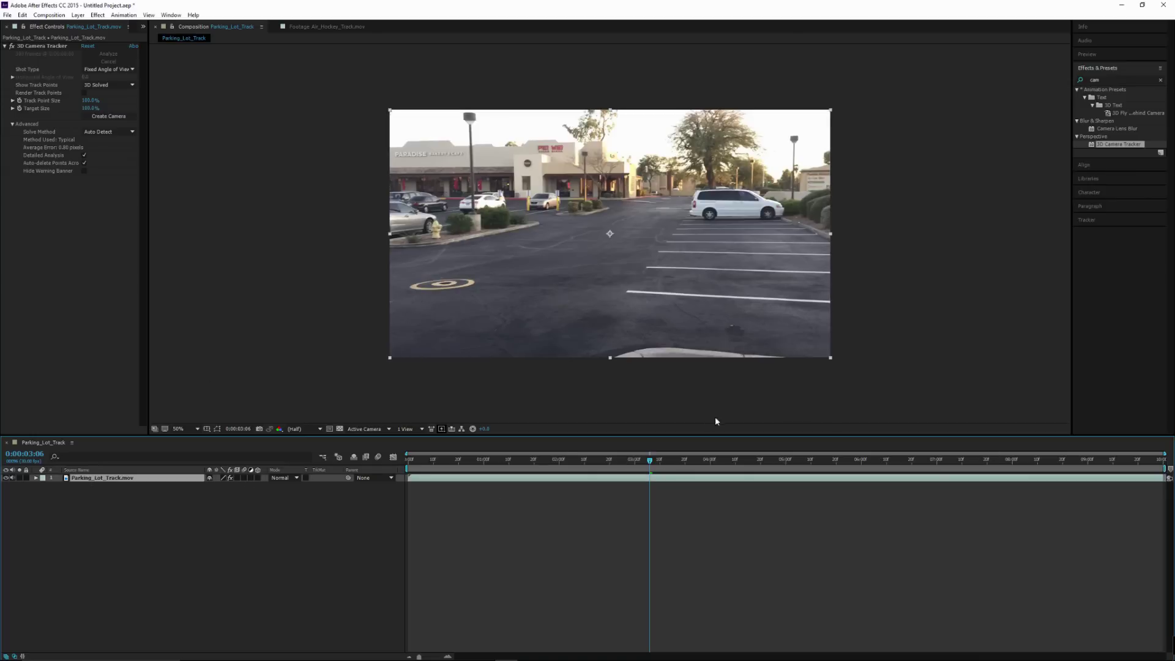
left_click_drag(649, 461, 732, 484)
left_click(38, 47)
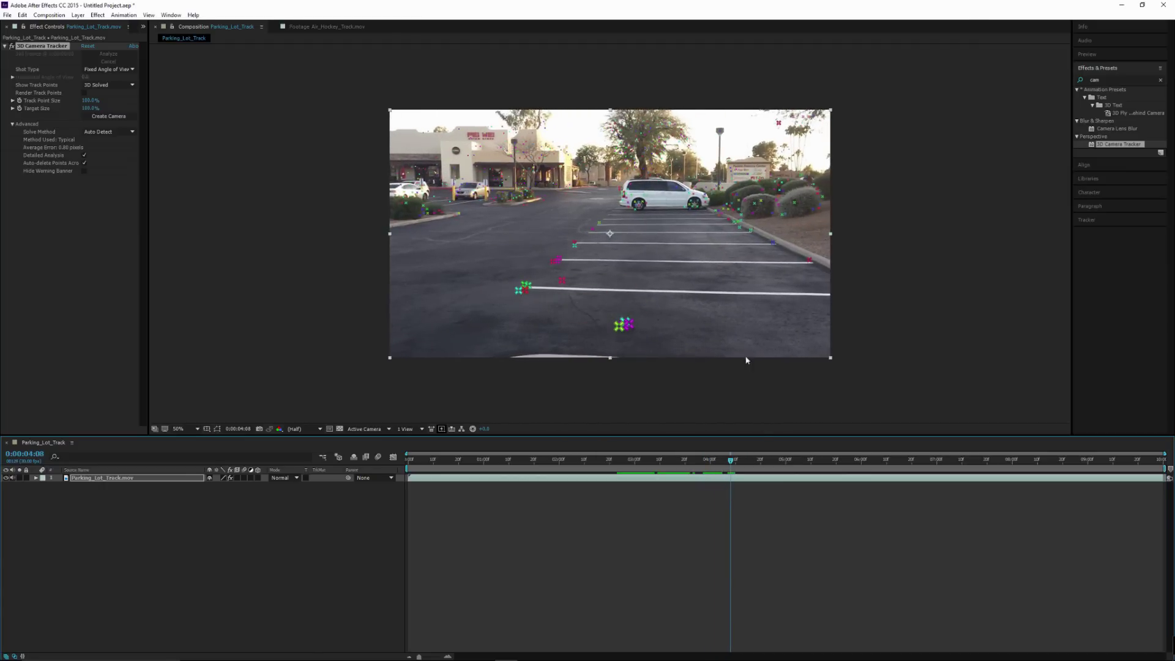
left_click_drag(736, 467, 650, 467)
key("space")
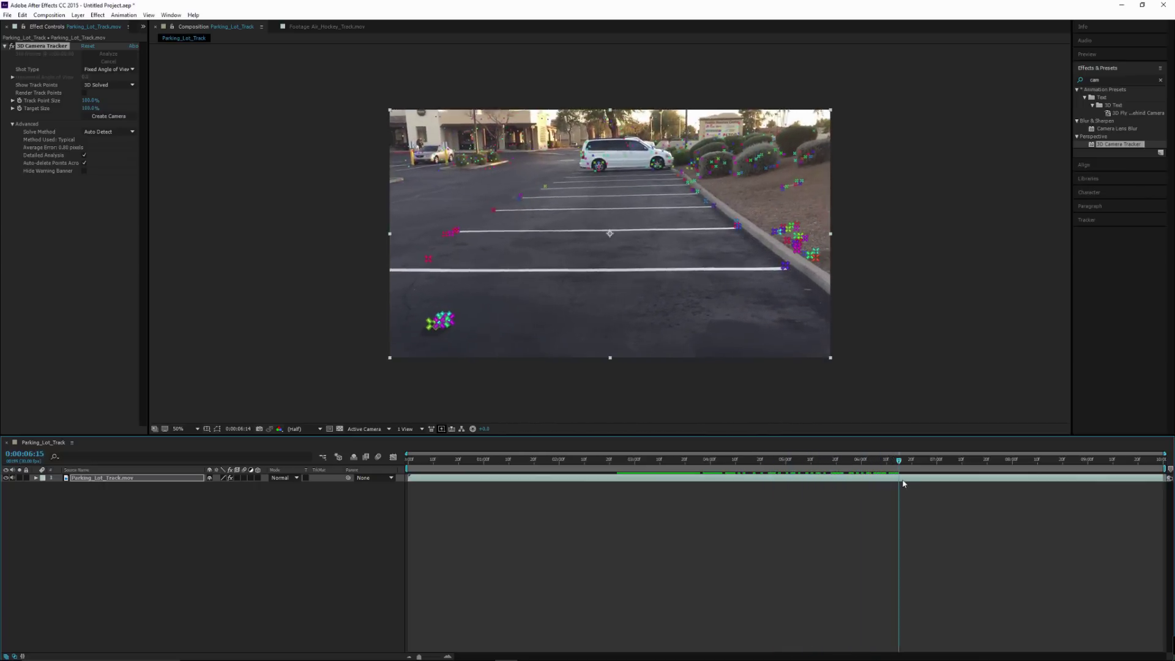
left_click_drag(916, 482, 867, 483)
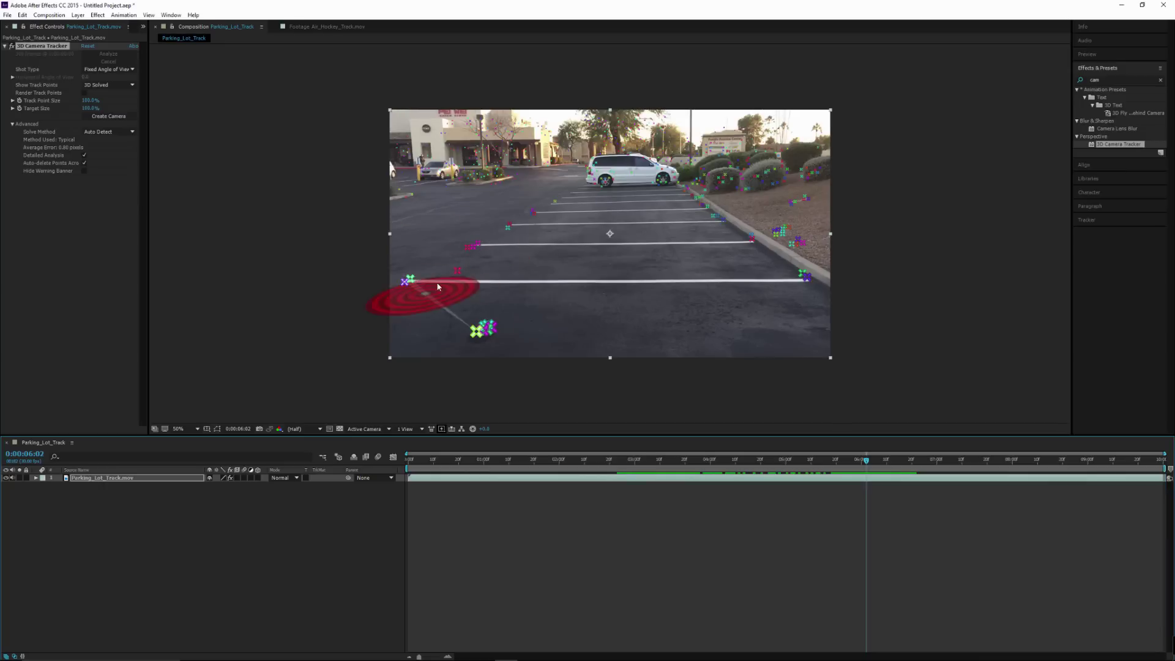
Select all the ground track points around the three nearest parking lines and inspect the selected points up close
left_click(404, 281)
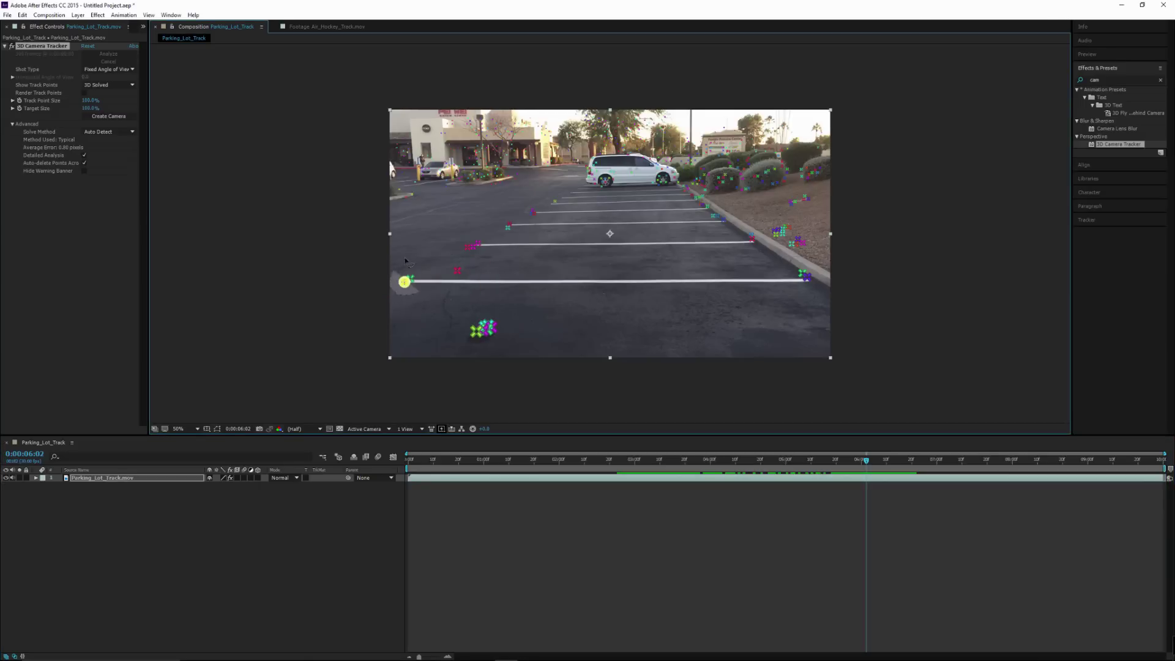
mouse_move(405, 261)
left_mouse_down()
mouse_move(494, 223)
mouse_move(730, 218)
mouse_move(807, 269)
mouse_move(819, 295)
left_mouse_up()
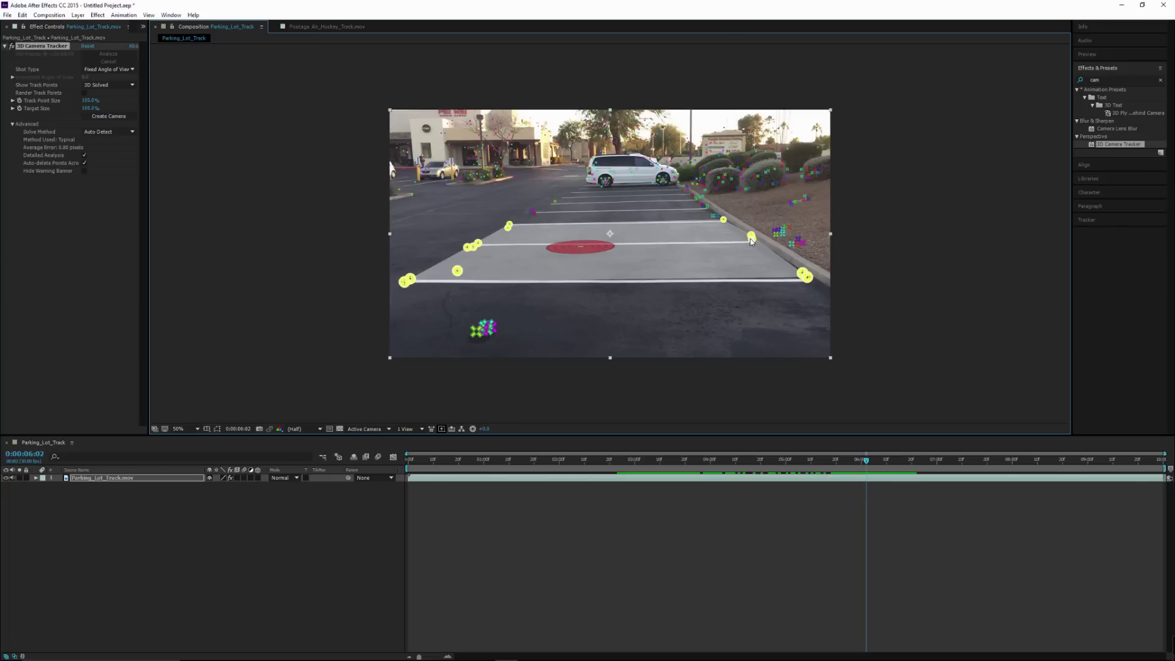
key("period")
key("period")
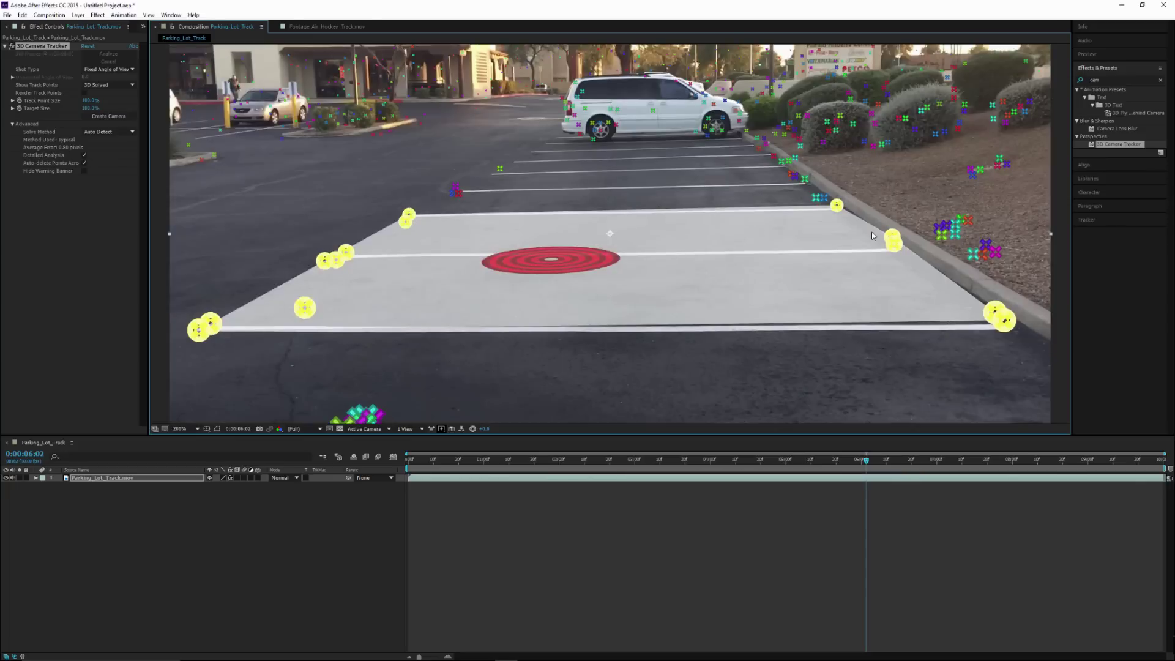
left_click_drag(975, 244, 627, 216)
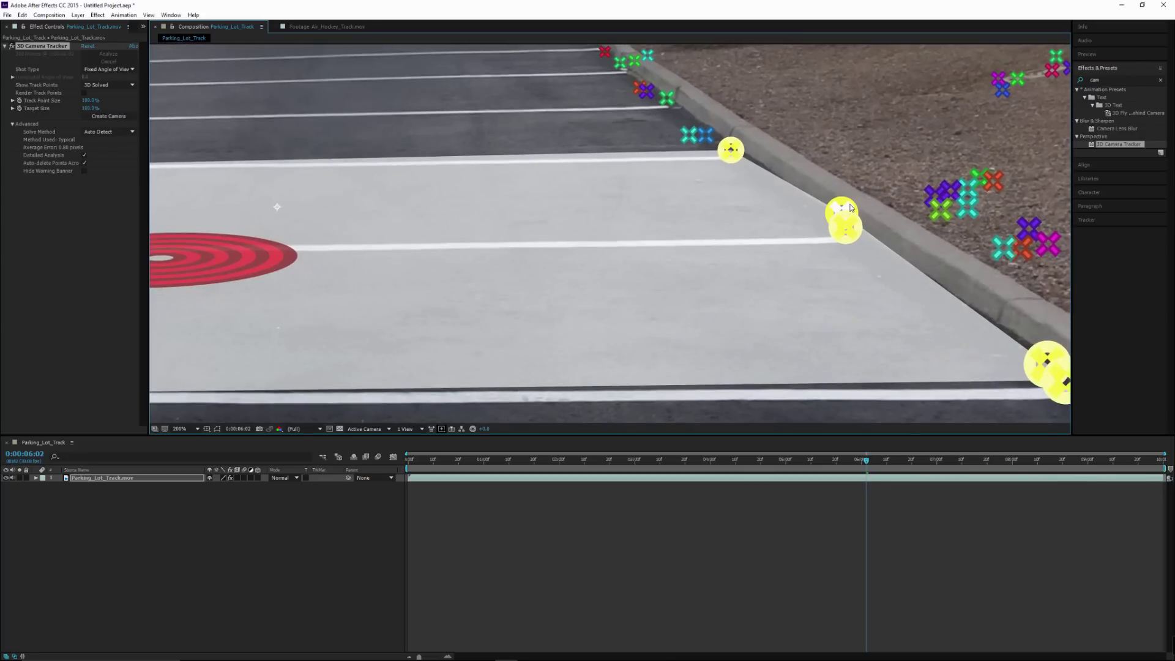
key("comma")
left_click_drag(659, 253, 765, 254)
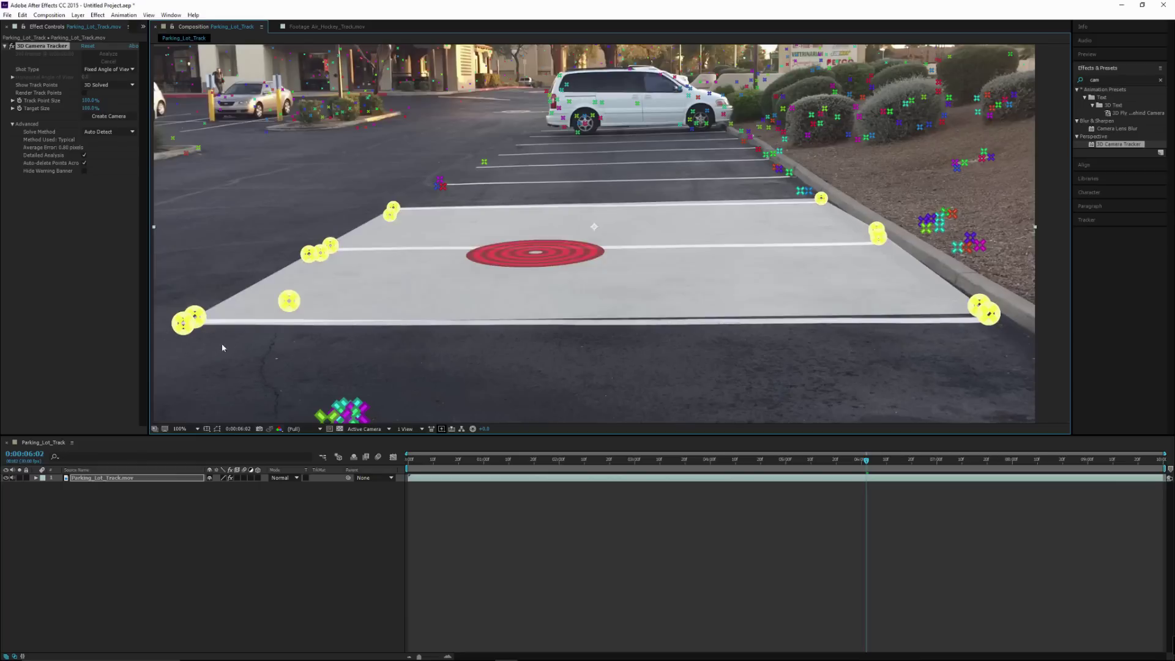
Select the track points at both ends of the three nearest parking lines, omitting the stray inner point, and set them as ground plane and origin
mouse_move(196, 355)
left_mouse_down()
mouse_move(175, 333)
mouse_move(284, 215)
mouse_move(377, 194)
mouse_move(416, 207)
left_mouse_up()
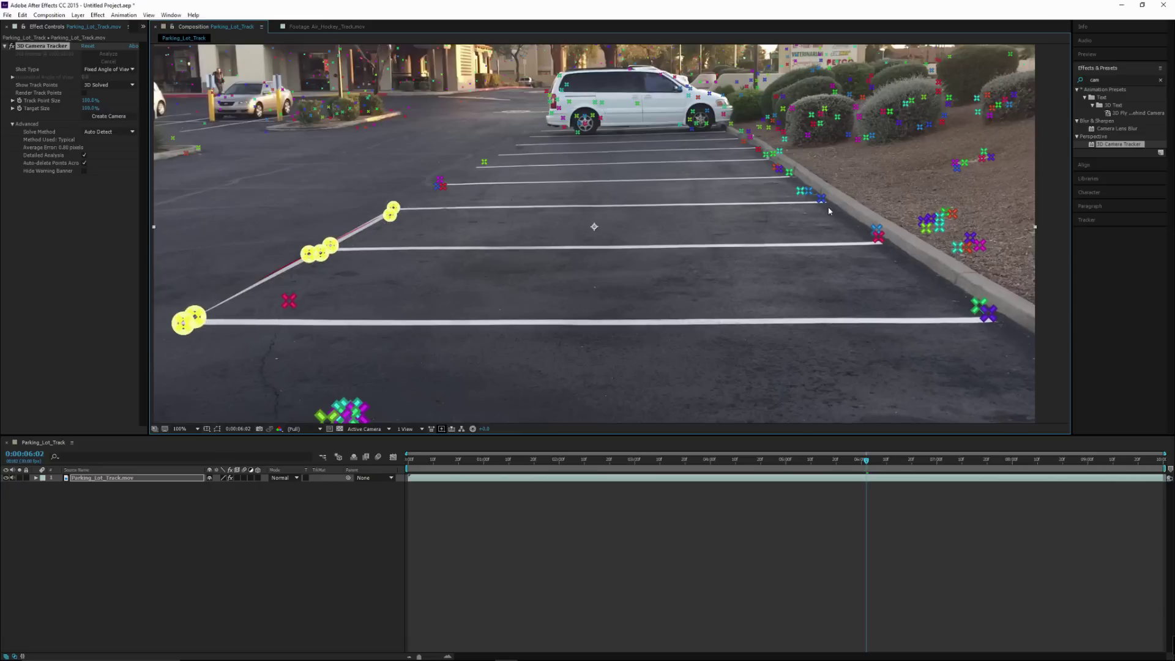
left_click(821, 199, "shift")
left_click(879, 238, "shift")
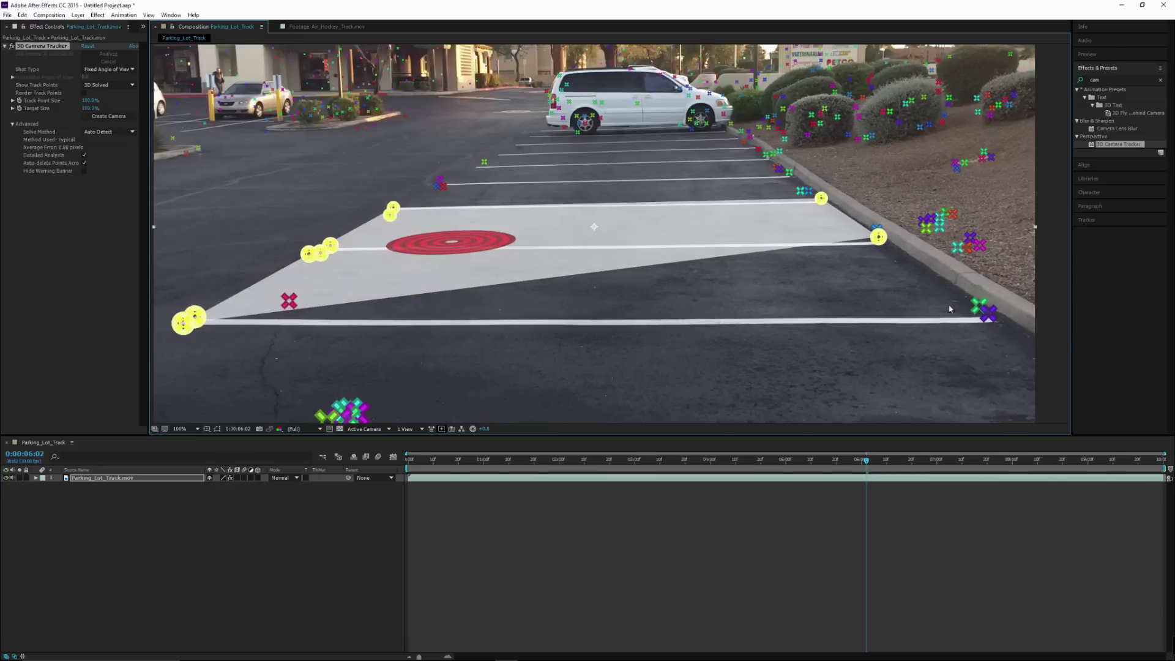
left_click(977, 304, "shift")
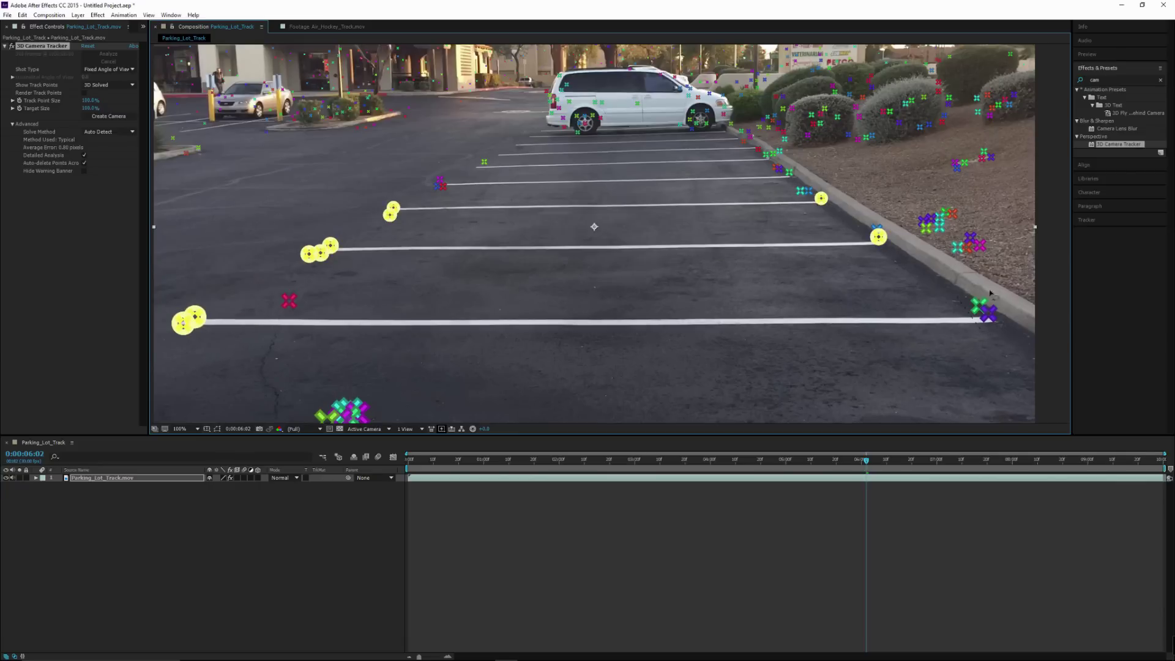
left_click(978, 303, "shift")
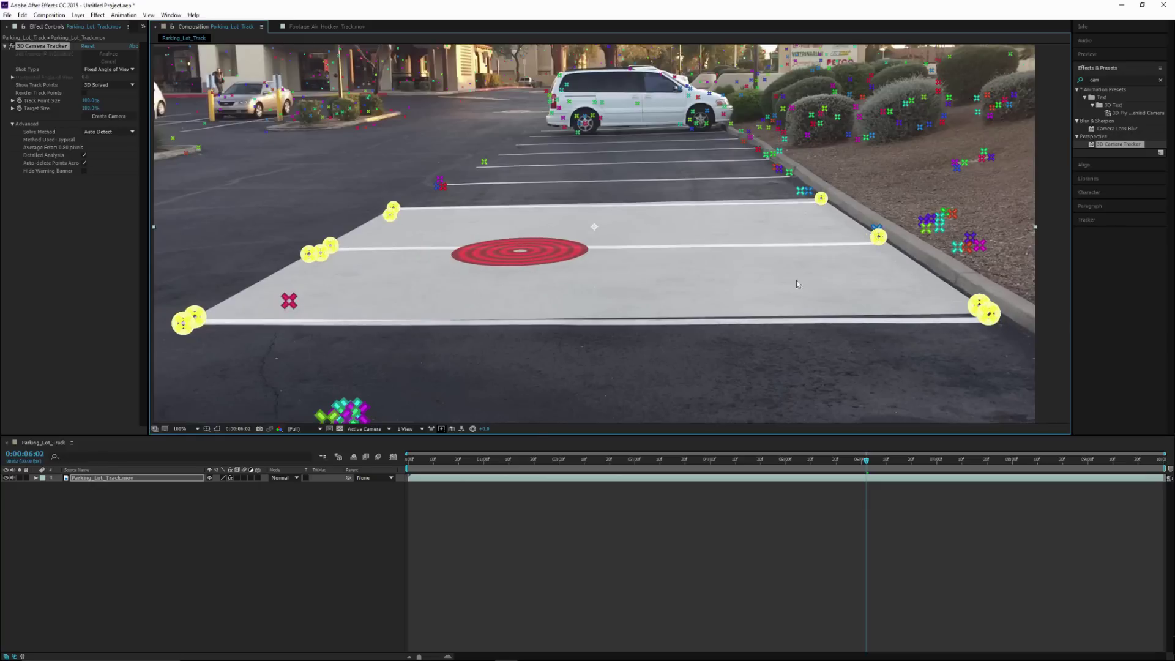
right_click(544, 262)
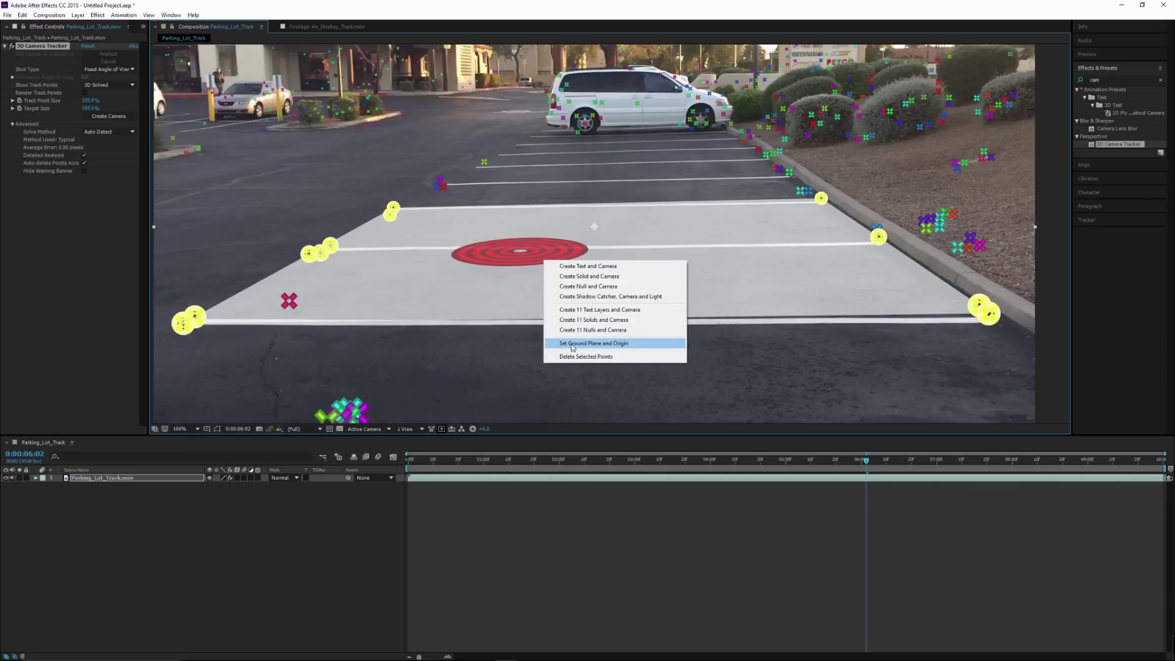
left_click(601, 344)
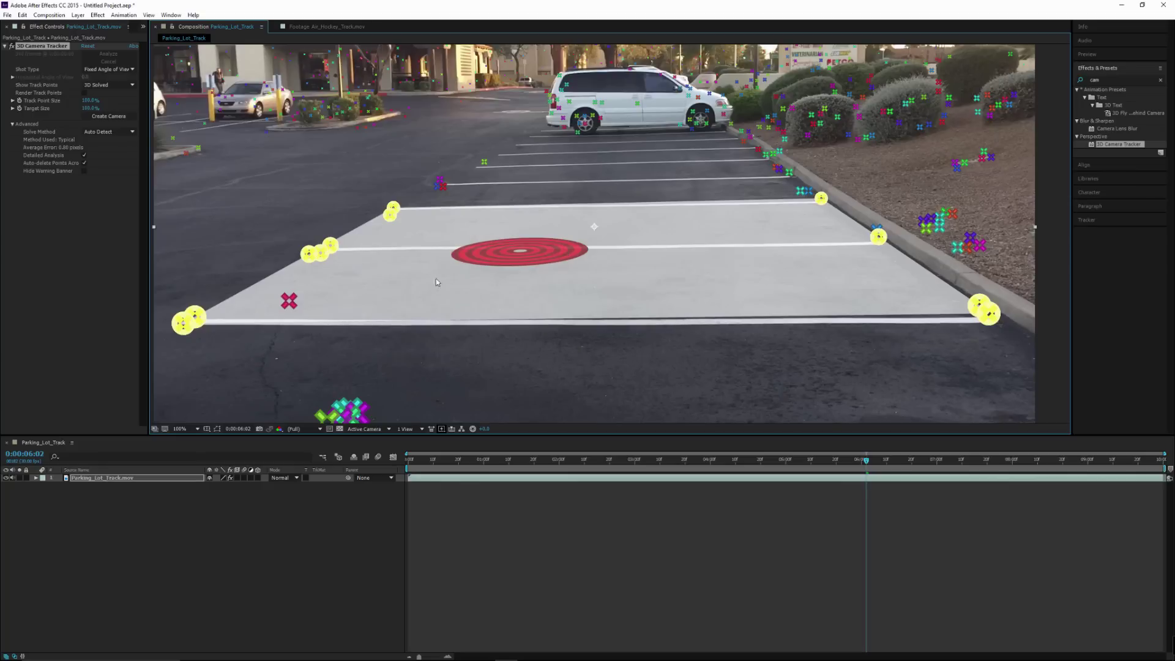
Create a solid and camera from the selected ground track points
right_click(557, 273)
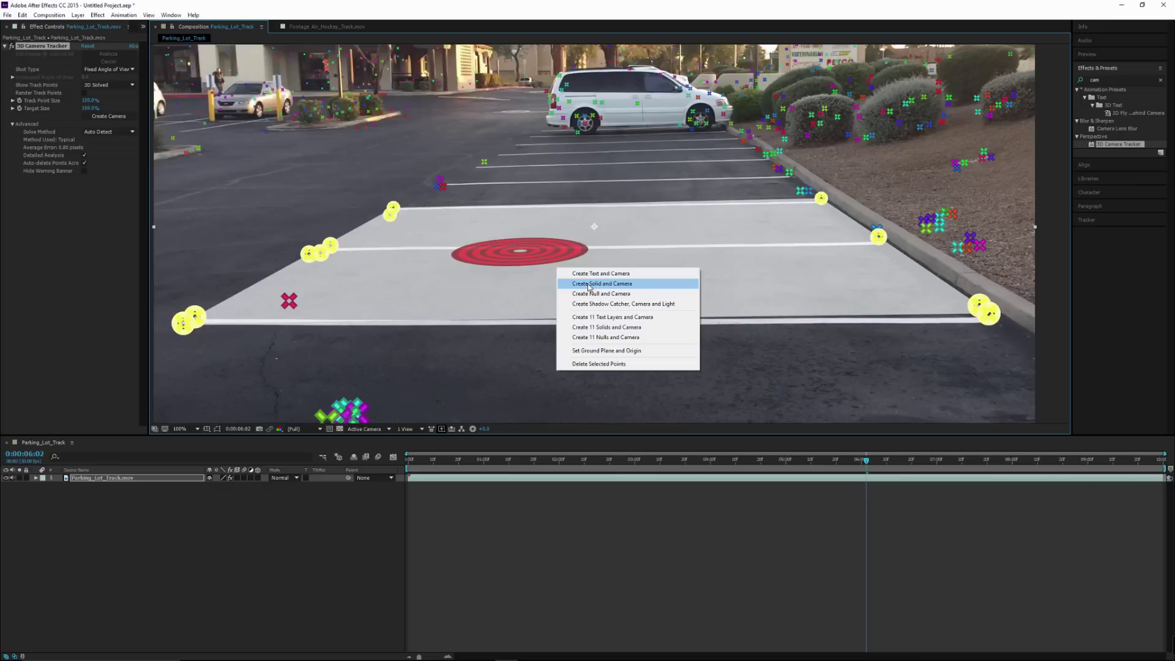
left_click(614, 285)
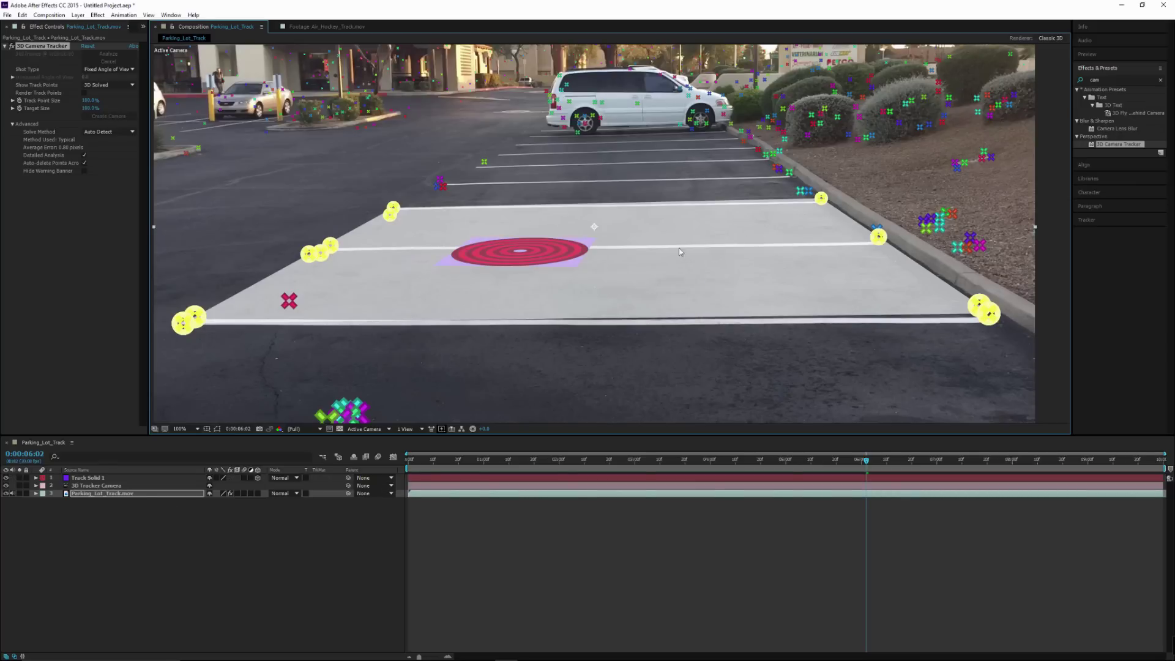
left_click(180, 556)
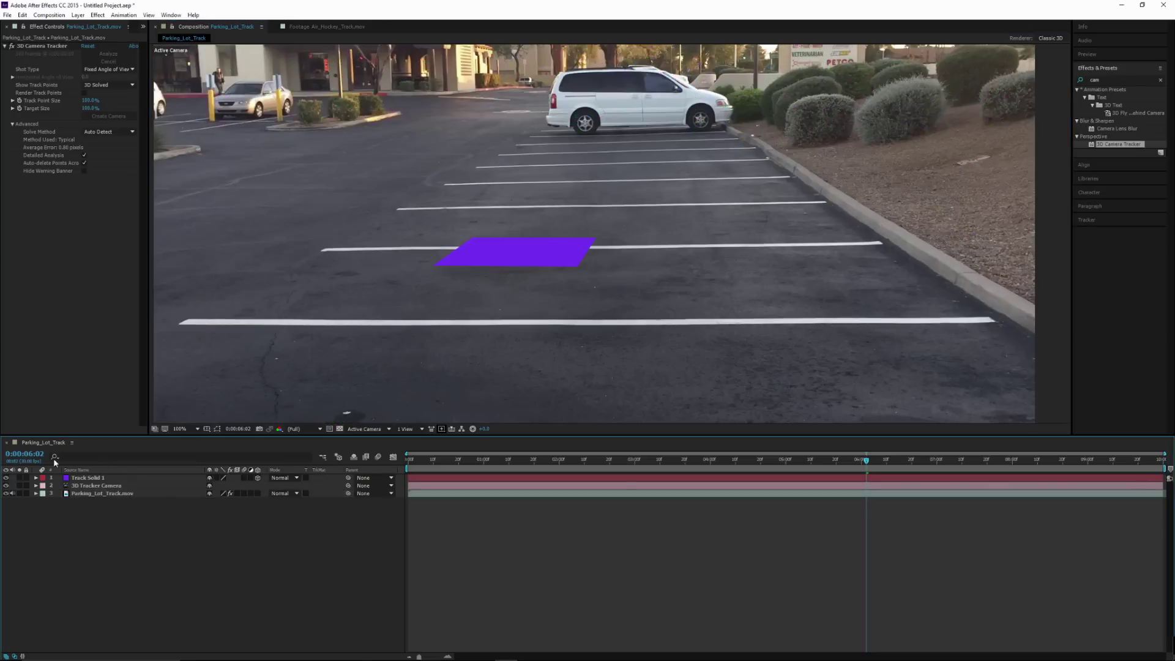
Change the color of the Track Solid 1 layer to a muted blue in its solid settings
left_click(95, 479)
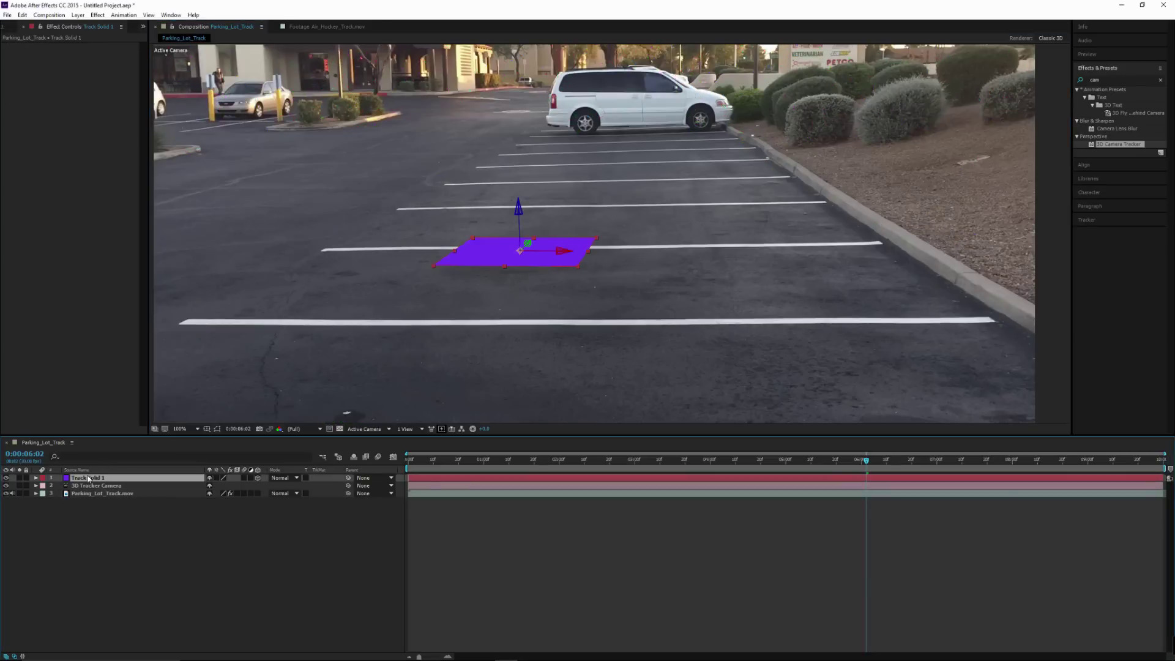
left_click(78, 15)
left_click(37, 36)
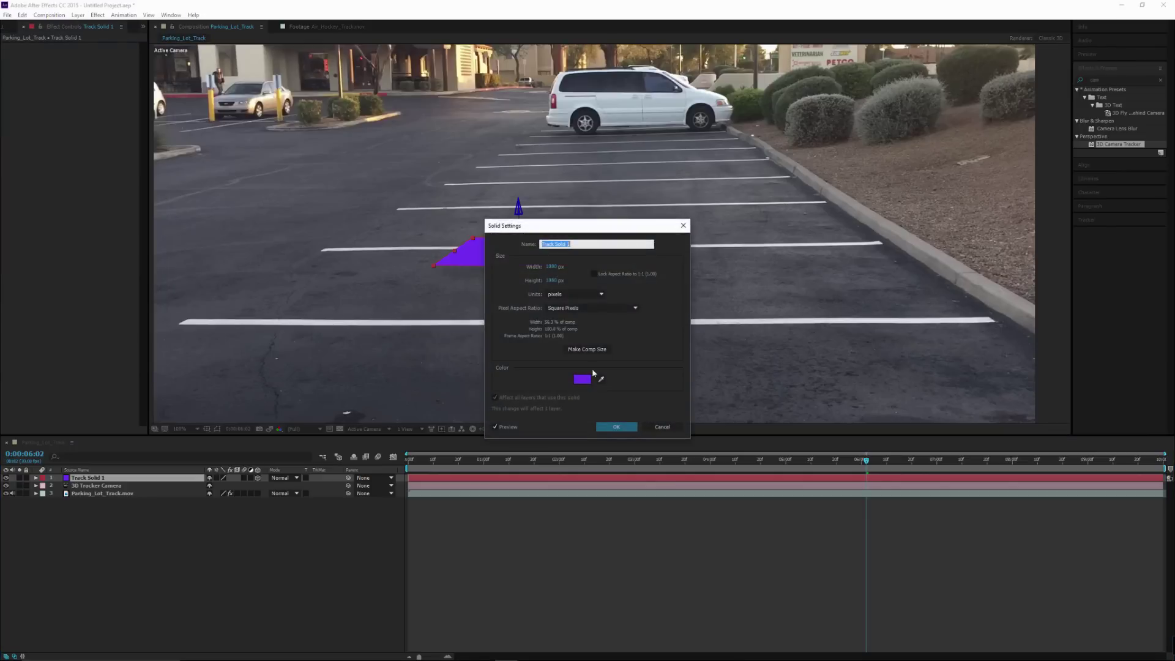
left_click(582, 379)
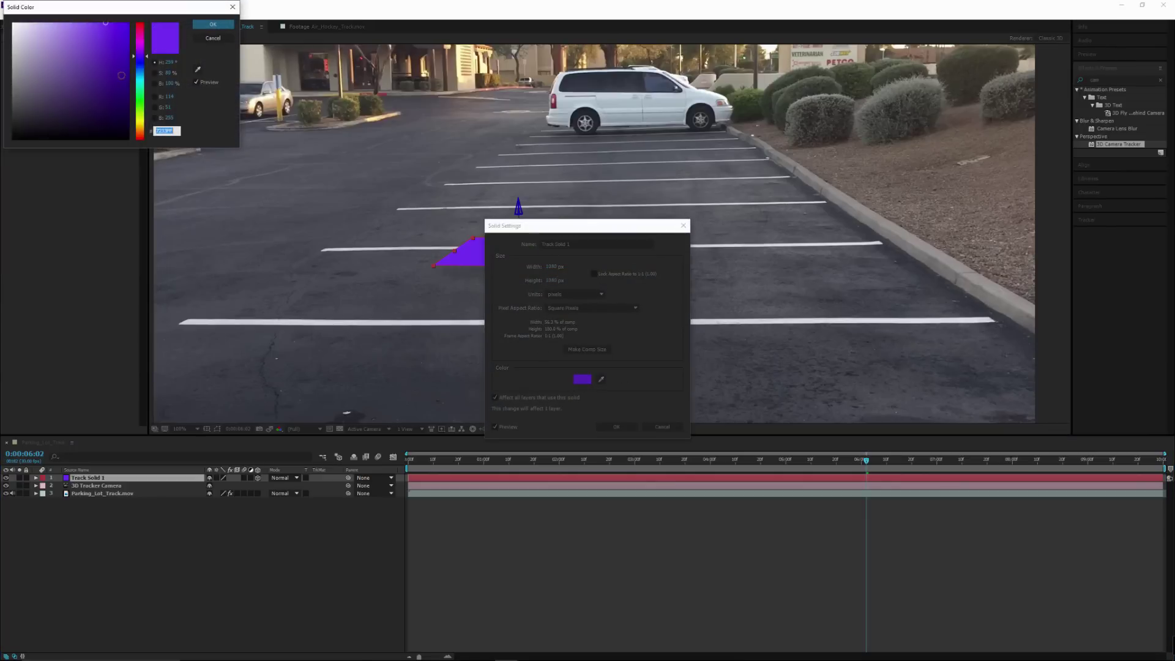
left_click(141, 68)
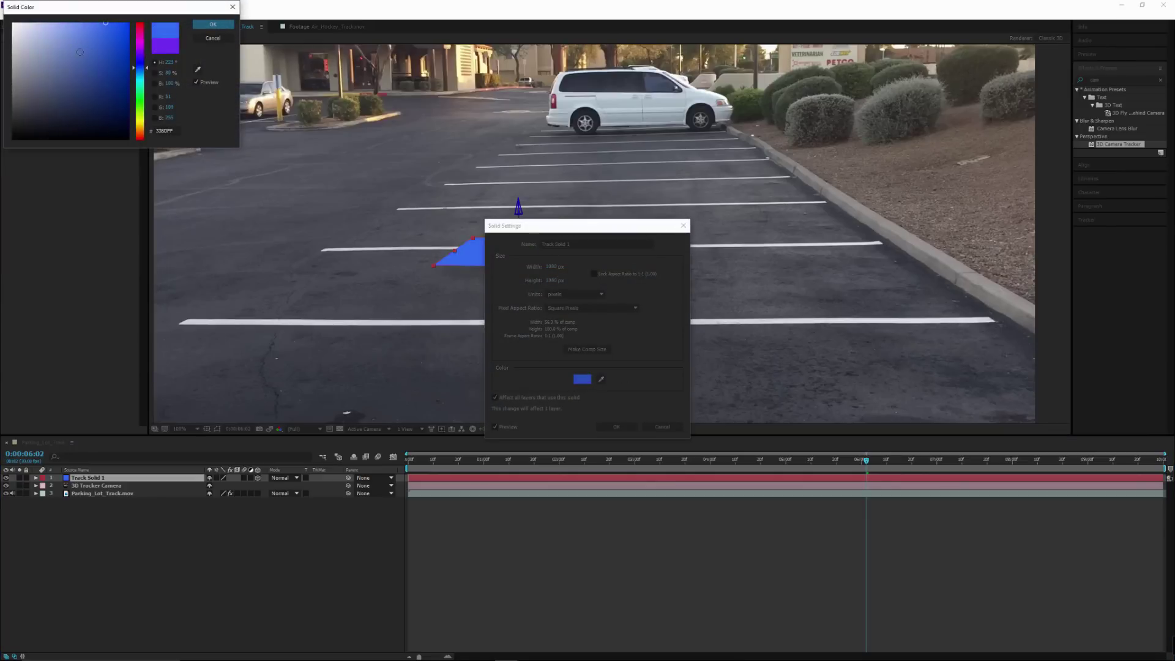
left_click_drag(79, 59, 68, 57)
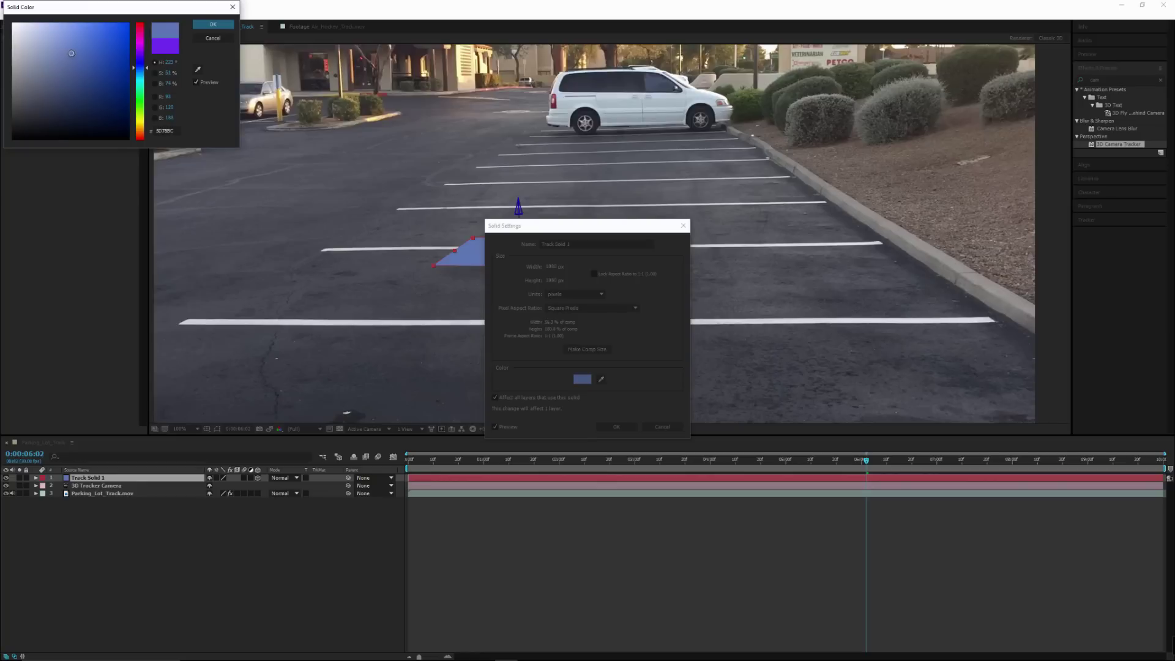
left_click(213, 23)
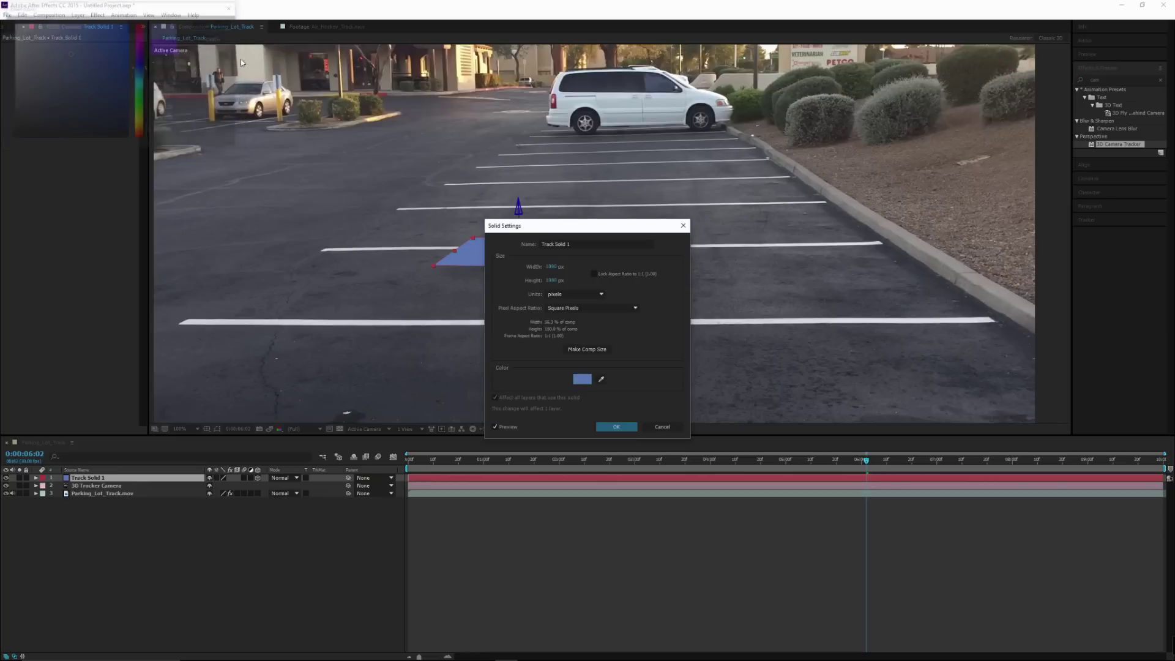
left_click(616, 427)
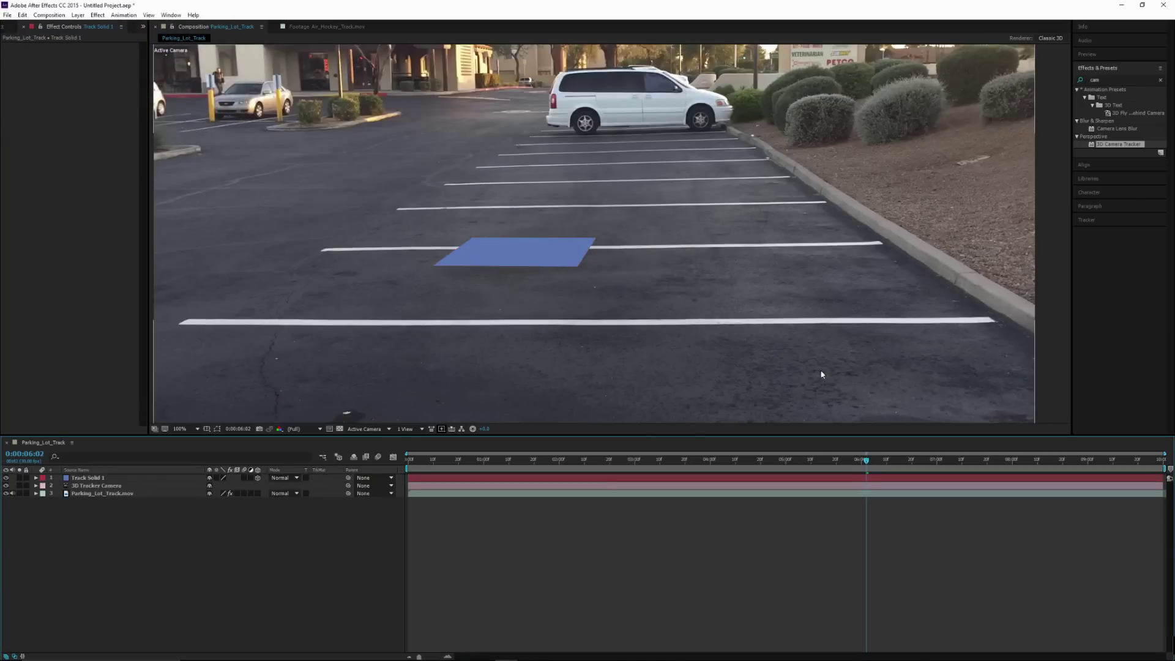
Move the blue solid along the ground into the space between the two nearest parking lines and rotate it slightly within the ground plane
left_click(527, 255)
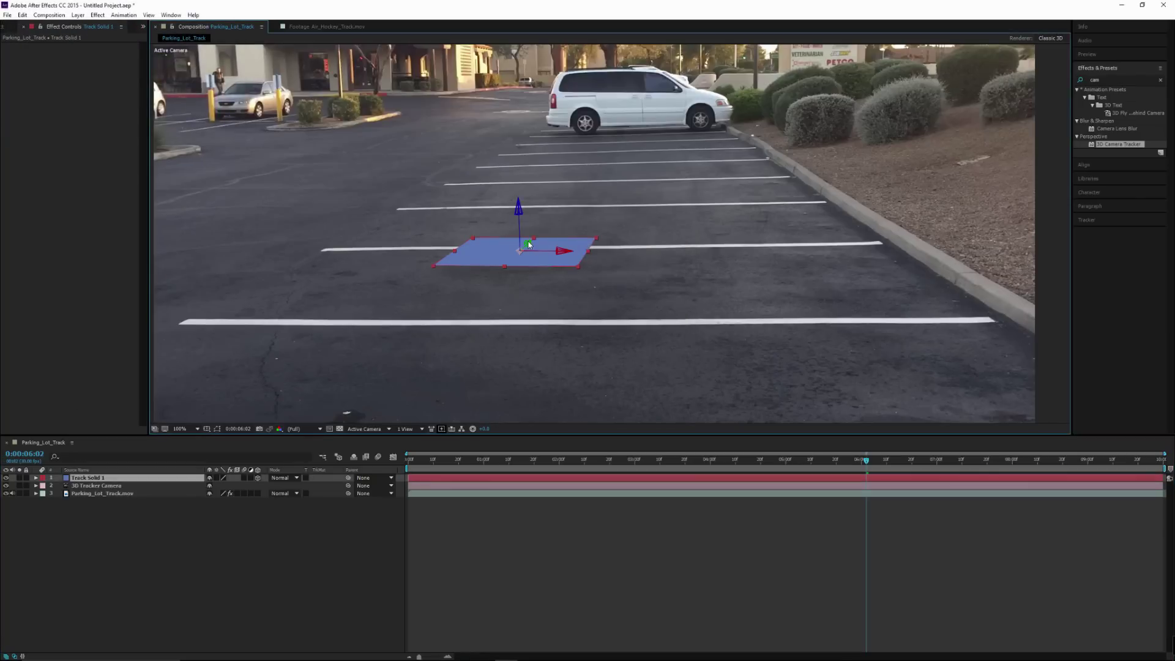
mouse_move(520, 252)
left_mouse_down()
mouse_move(513, 267)
mouse_move(535, 247)
left_mouse_up()
key("Return")
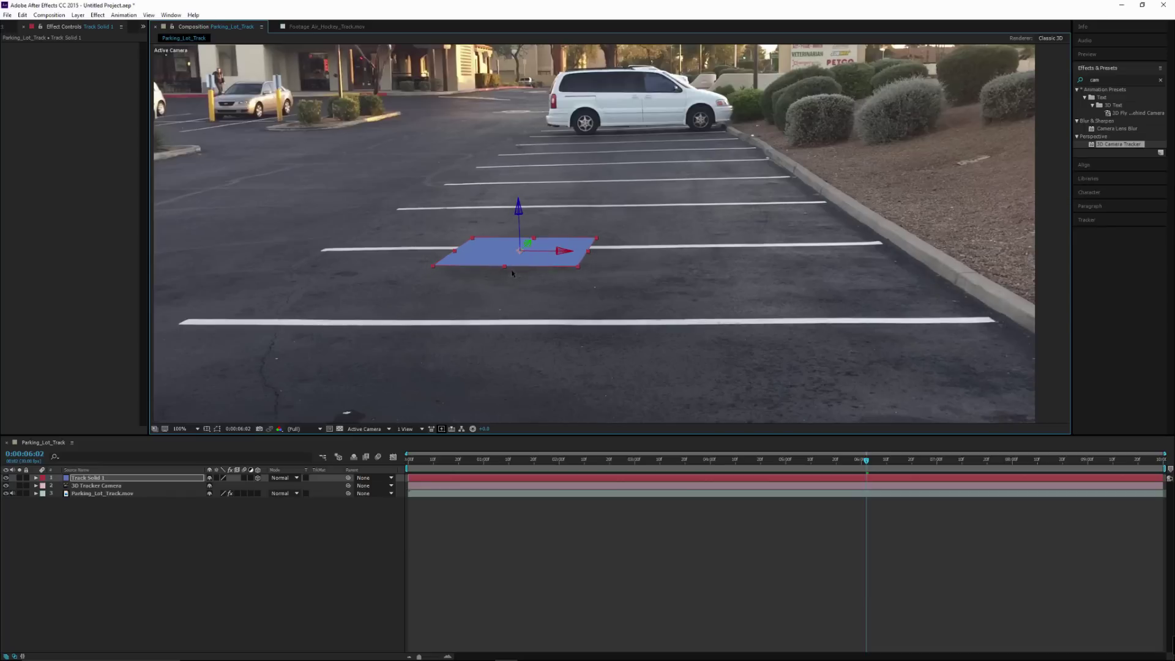
left_click_drag(512, 273, 333, 409)
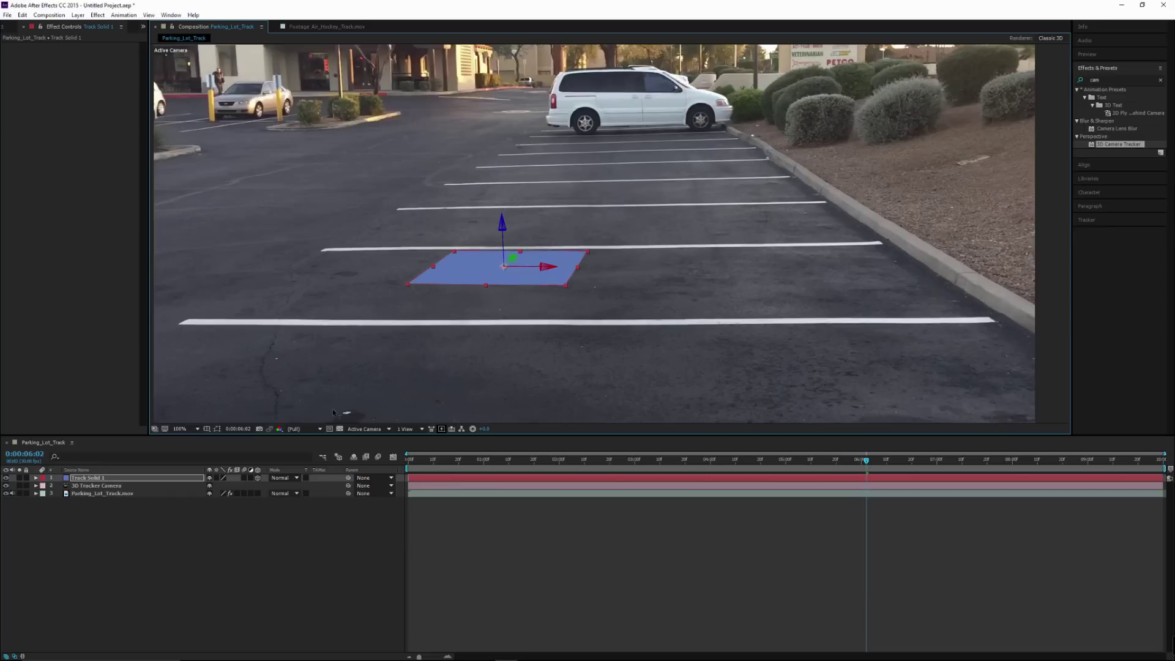
left_click(454, 246)
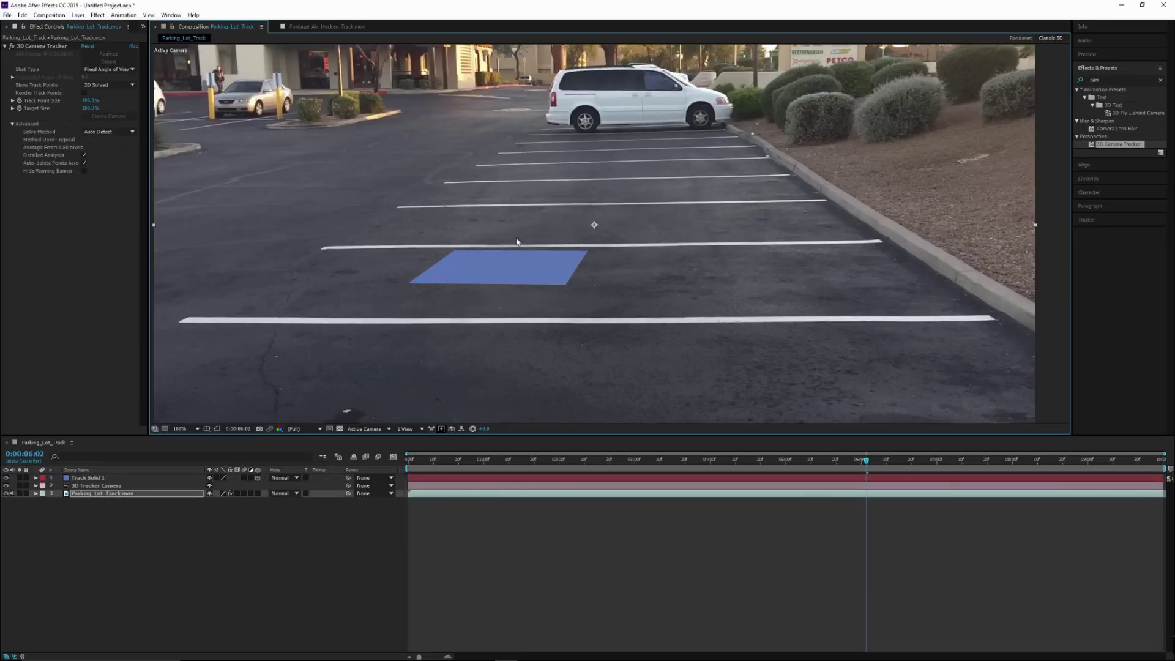
key("ctrl+z")
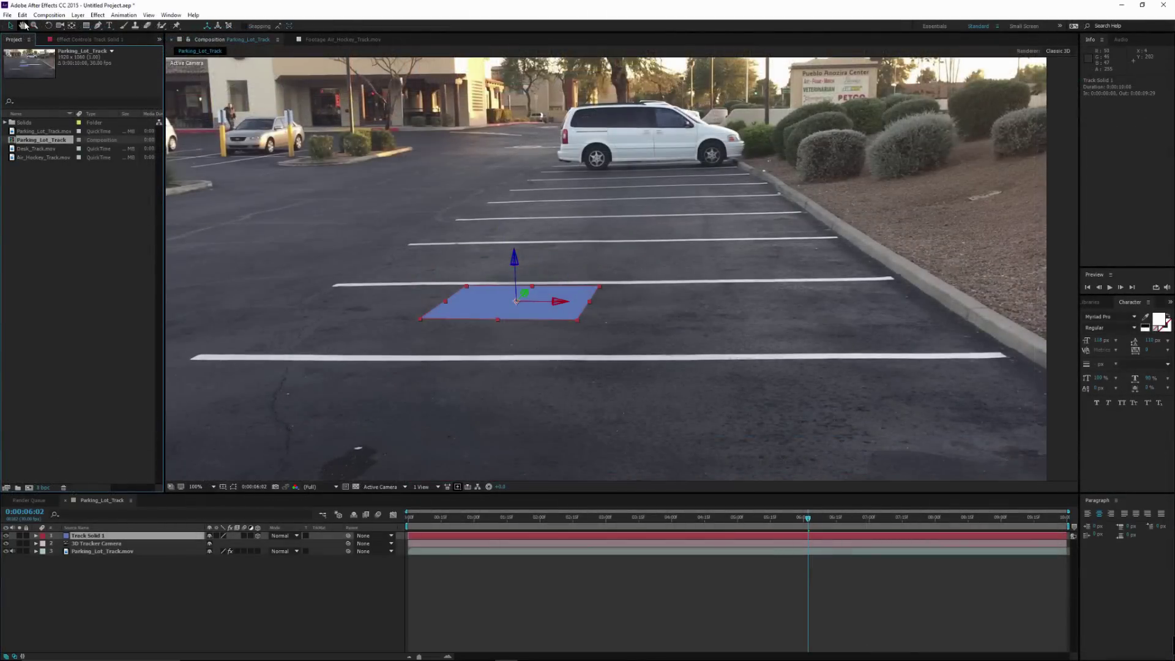
left_click(48, 25)
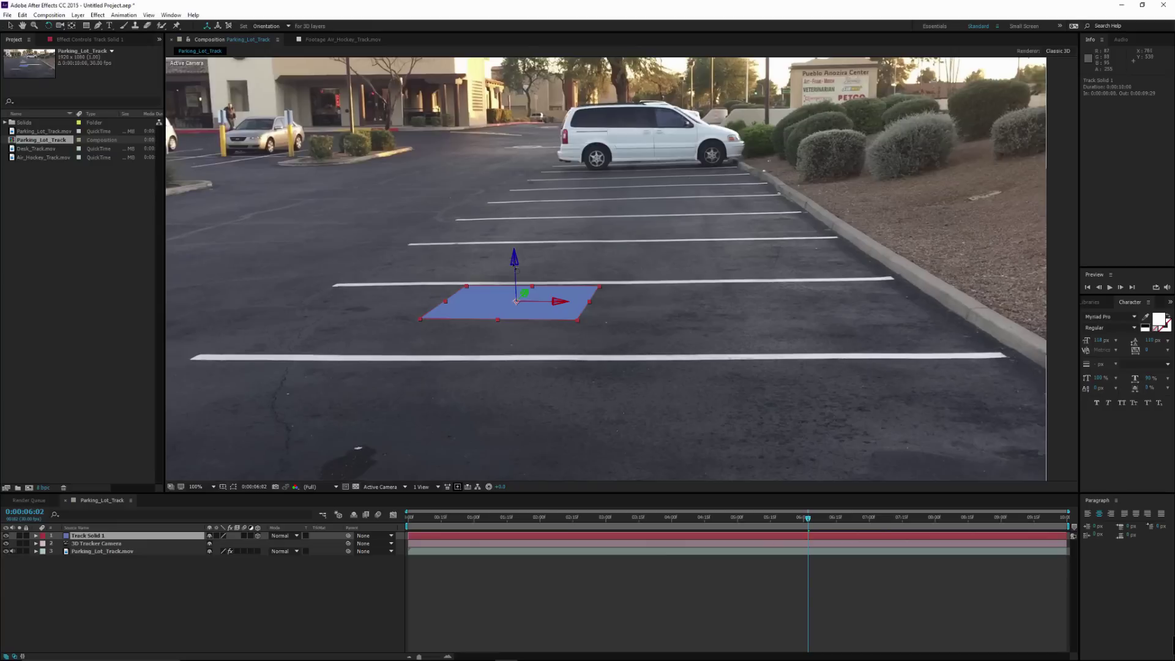
left_click_drag(488, 269, 484, 268)
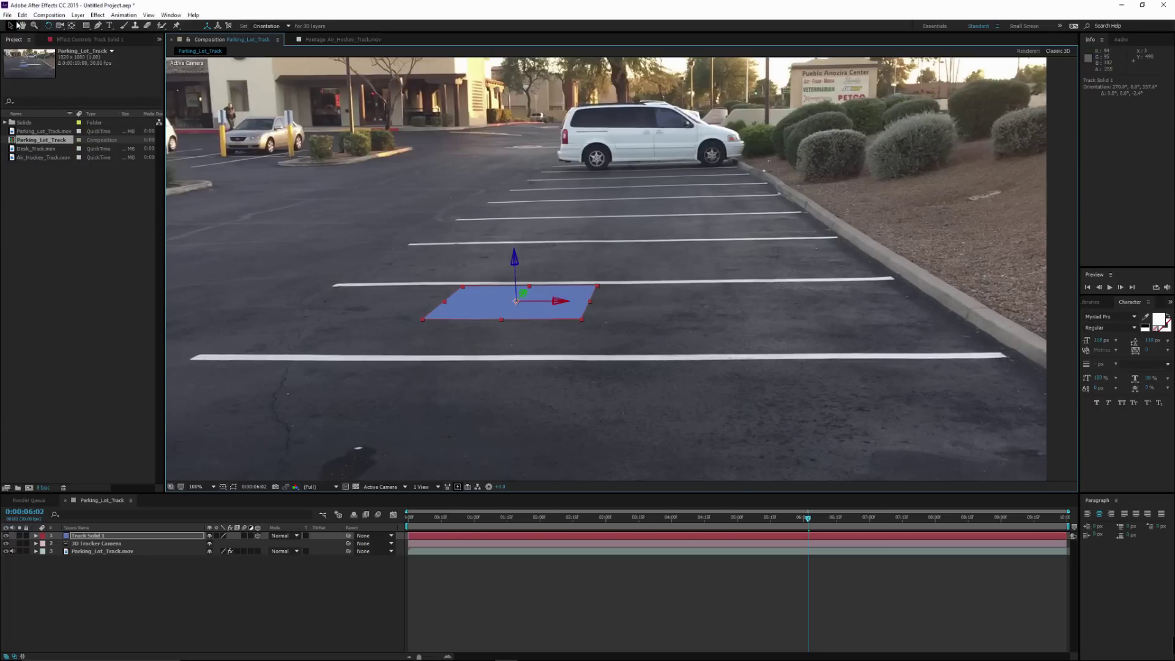
Deselect the solid and scrub through the shot to check how well it sticks to the parking lot ground
left_click(11, 26)
left_click(92, 303)
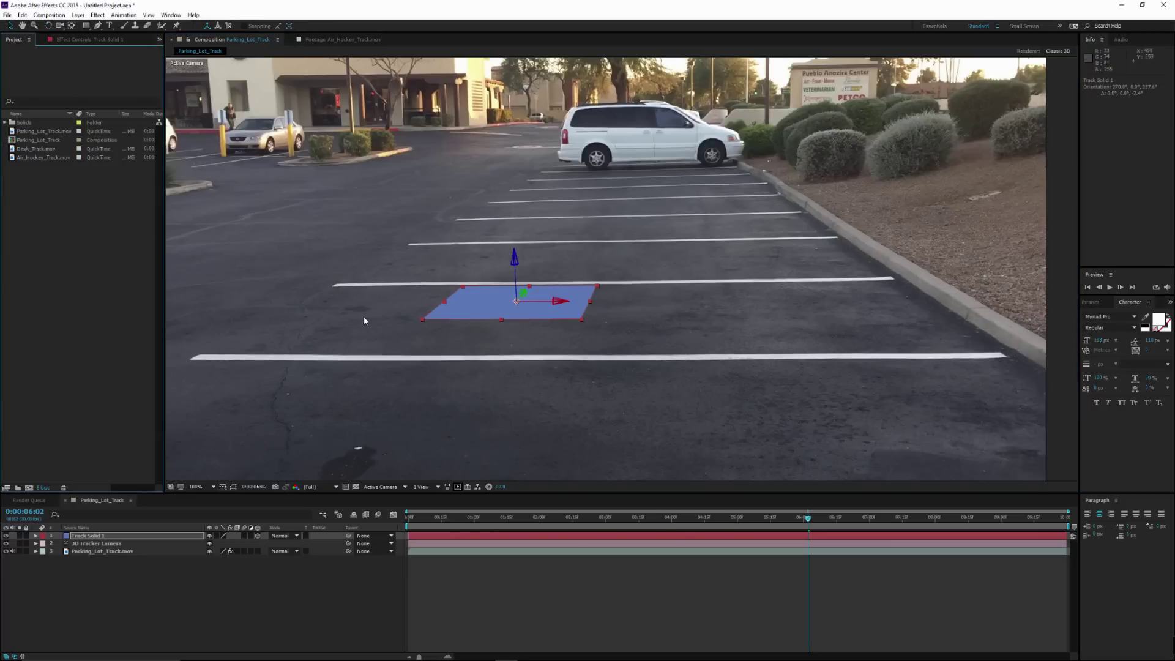
left_click(362, 316)
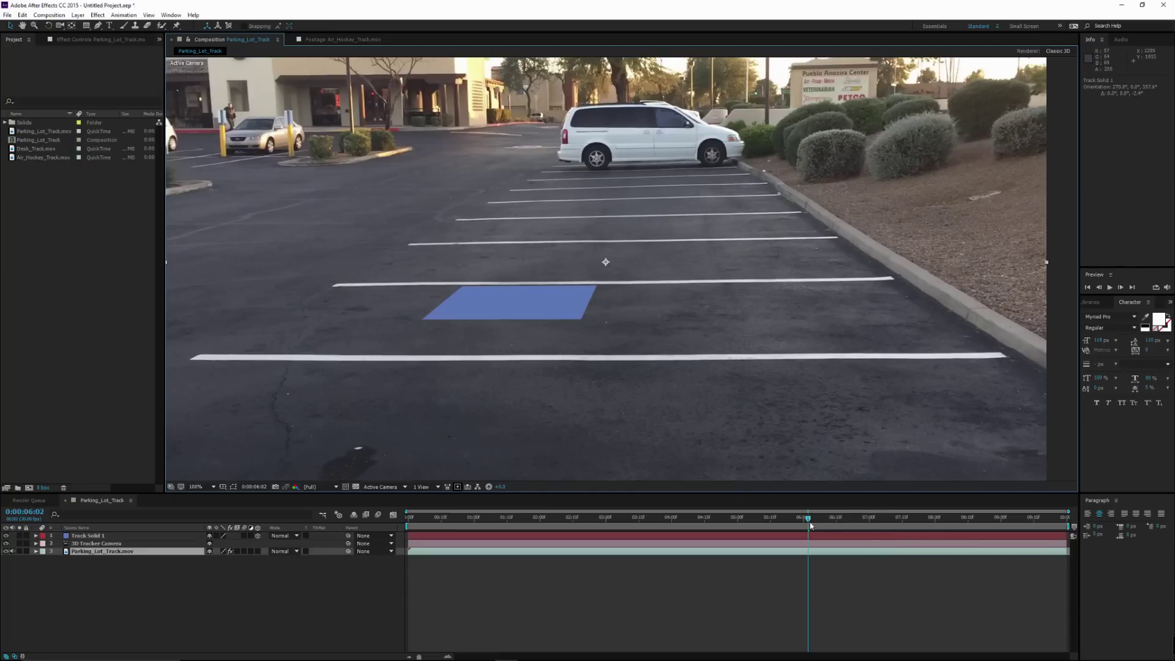
left_click_drag(811, 525, 548, 538)
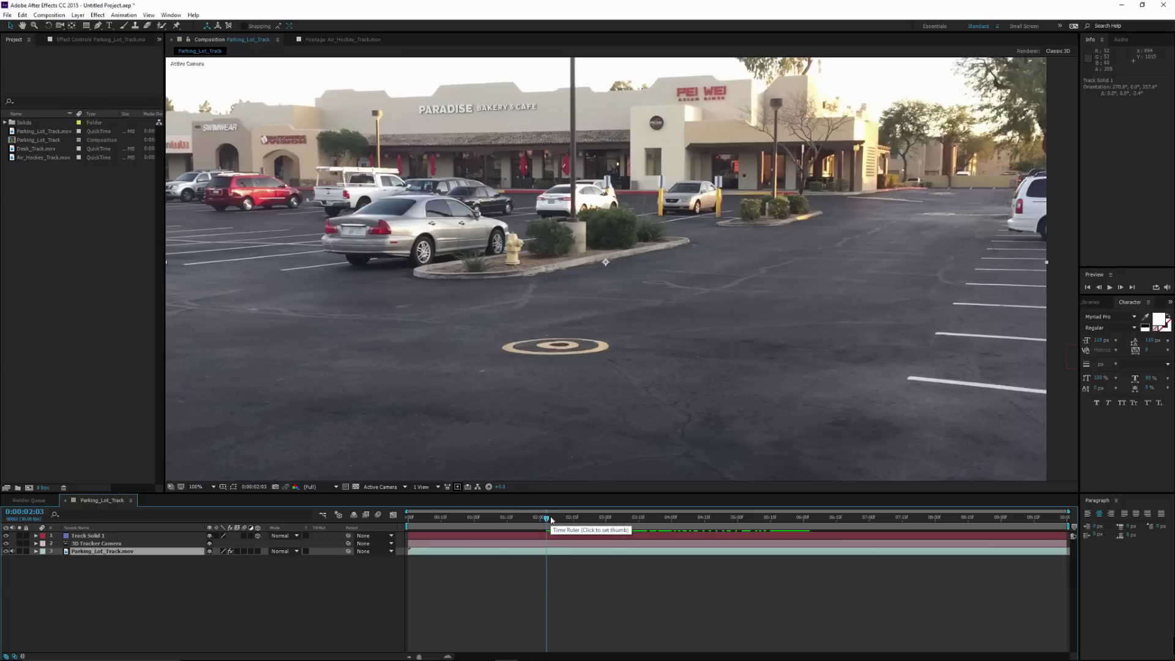
left_click_drag(551, 521, 860, 529)
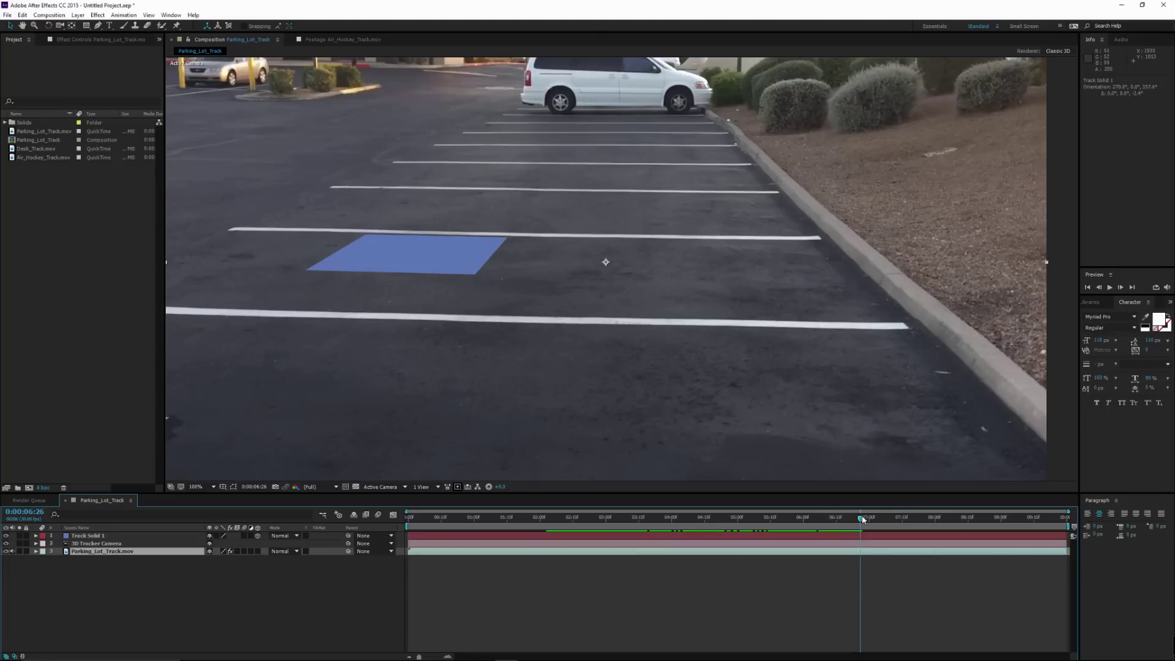
left_click_drag(863, 519, 1039, 521)
Preview and scrub the final frames of the shot to examine whether the solid slides against the parking lines
key("space")
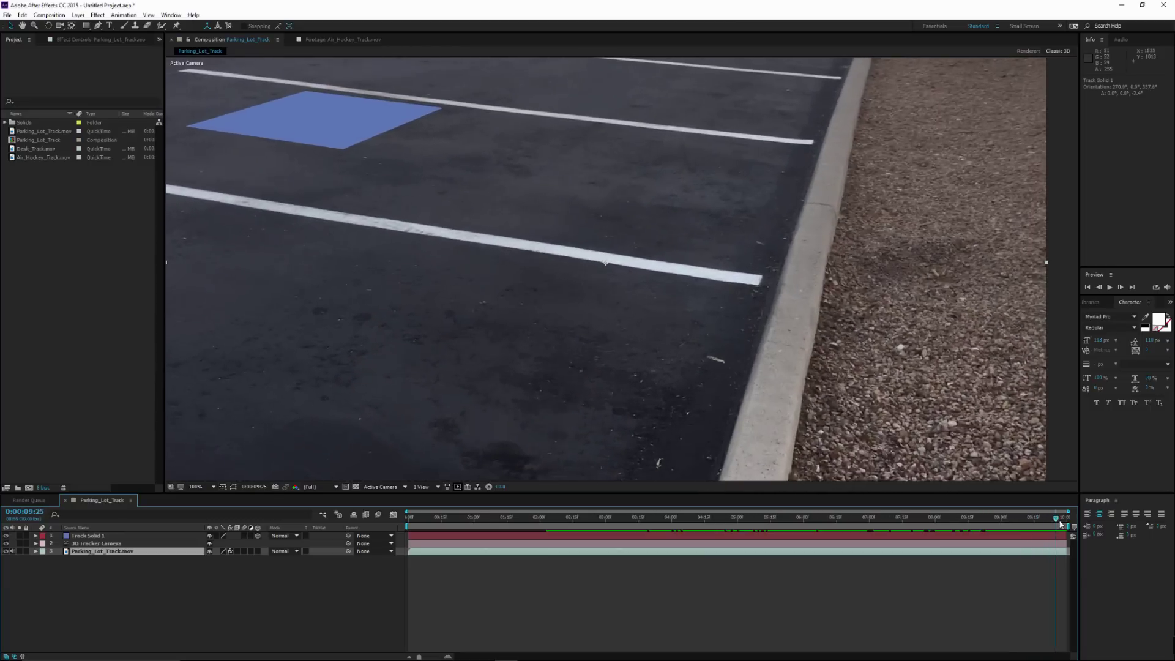
key("space")
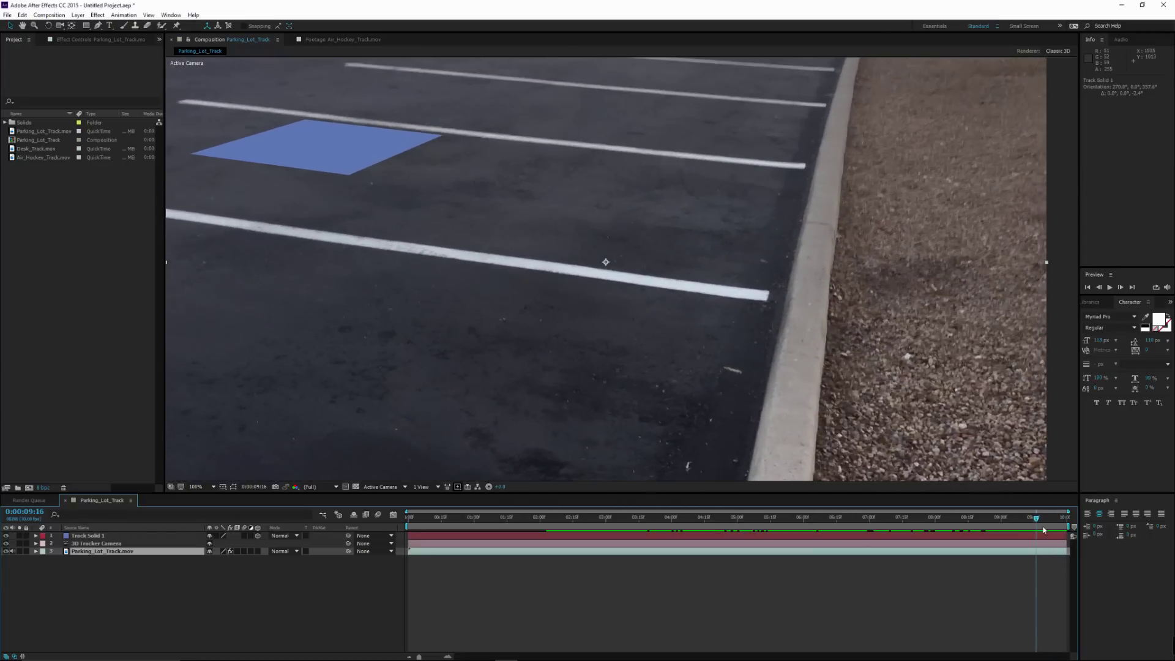
left_click_drag(1071, 532, 1029, 532)
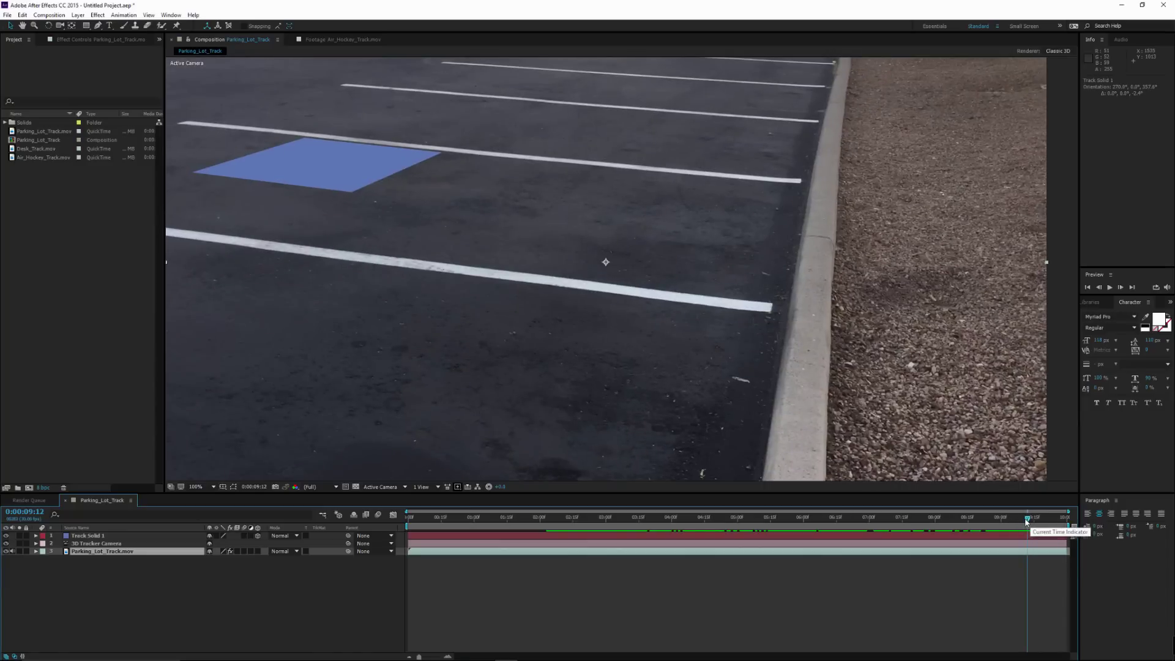
left_click(1036, 521)
key("space")
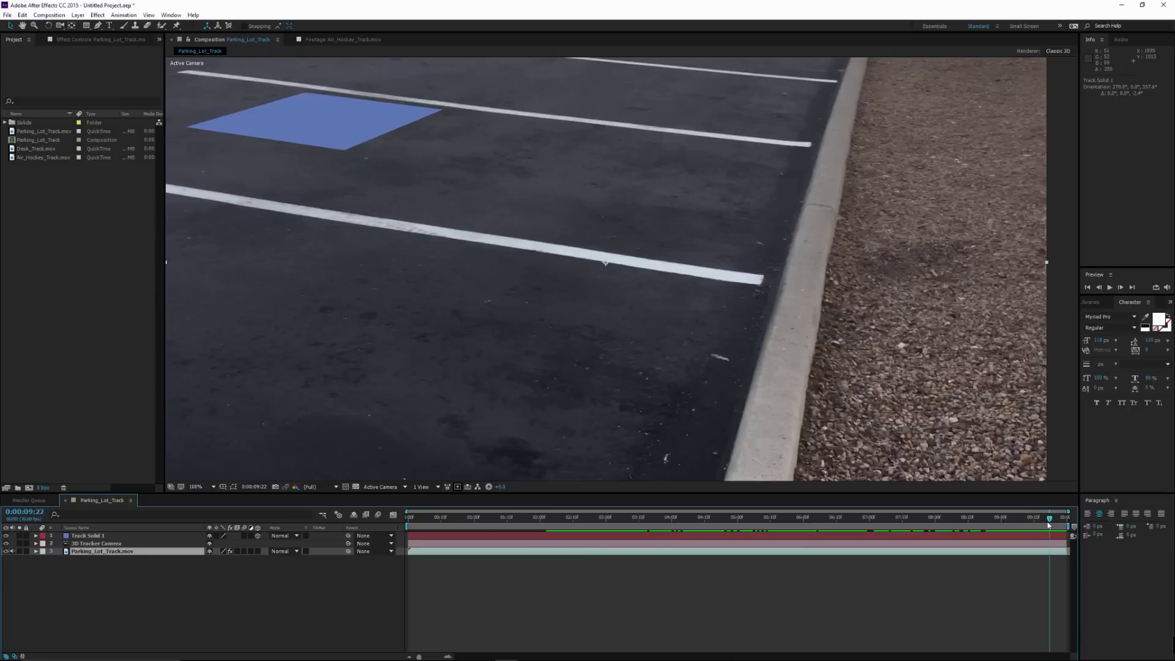
key("space")
left_click_drag(1036, 525, 1072, 529)
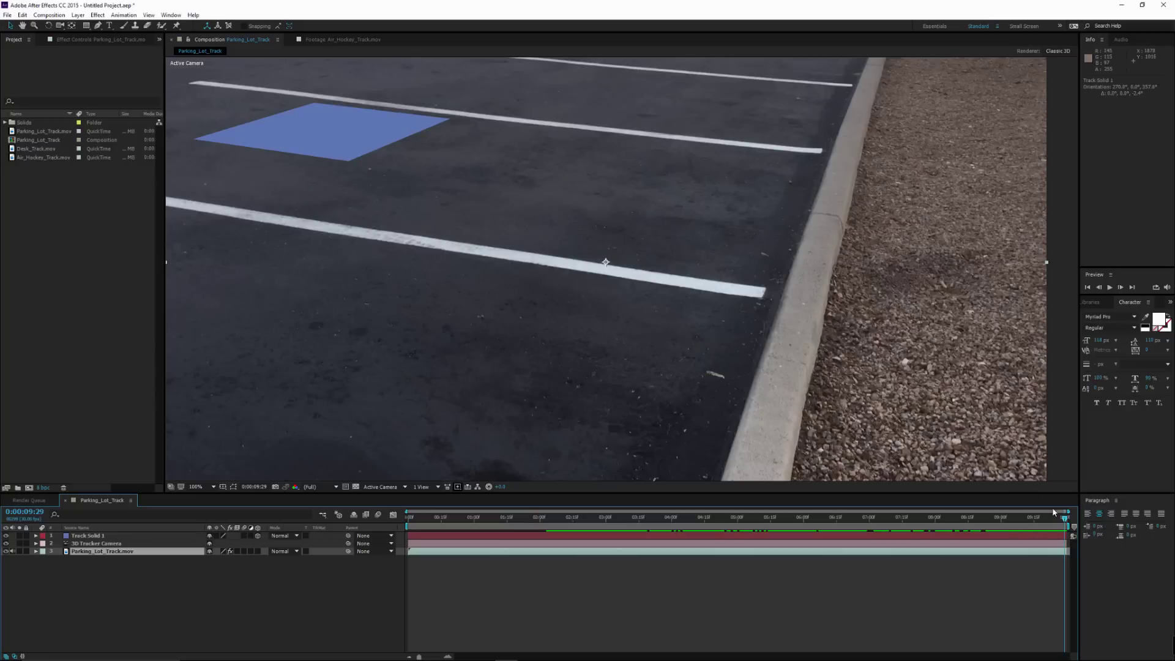
mouse_move(1065, 519)
left_mouse_down()
mouse_move(1034, 521)
mouse_move(1081, 530)
left_mouse_up()
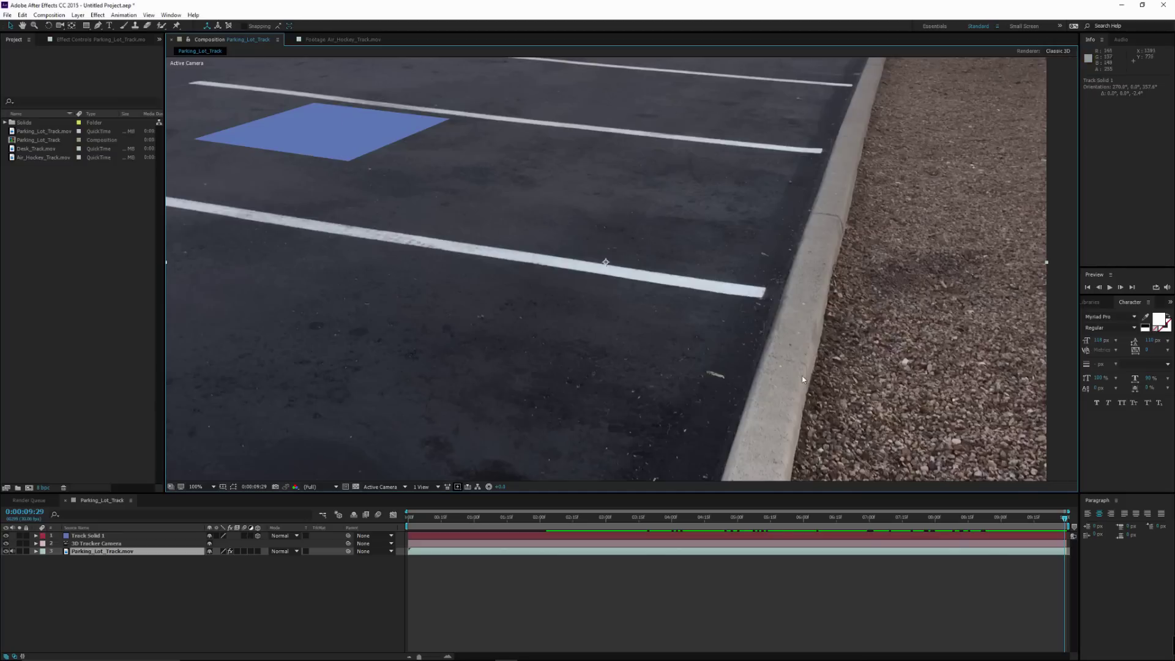
left_click_drag(1066, 521, 834, 528)
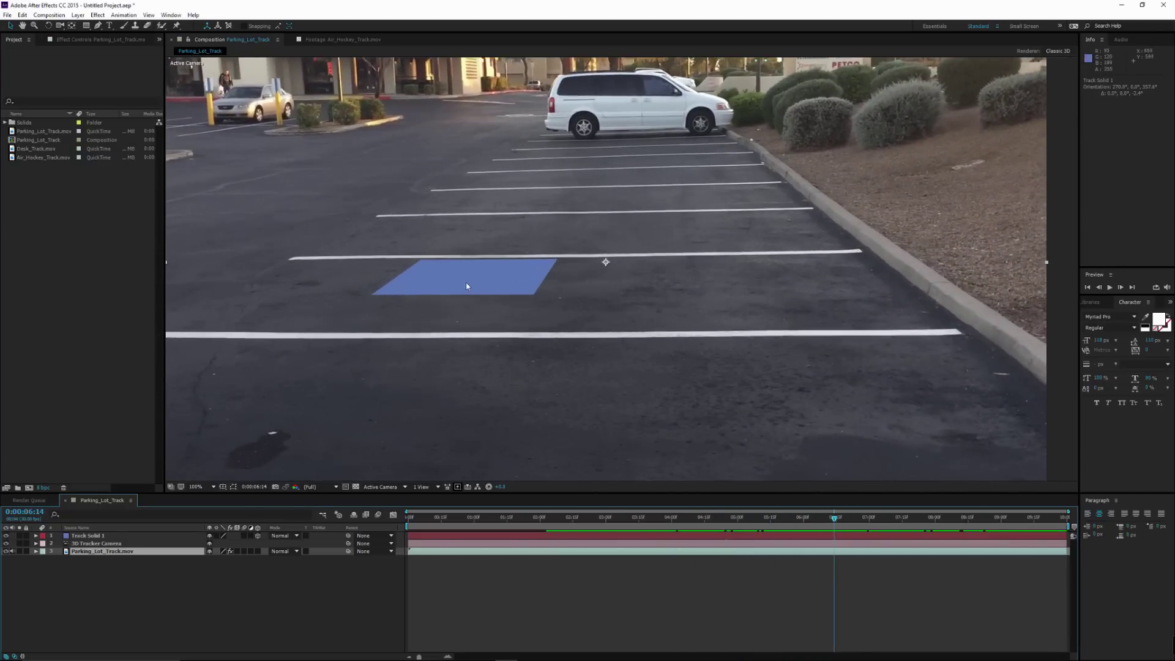
Enable motion blur for the Track Solid 1 layer and for the whole composition
left_click(88, 537)
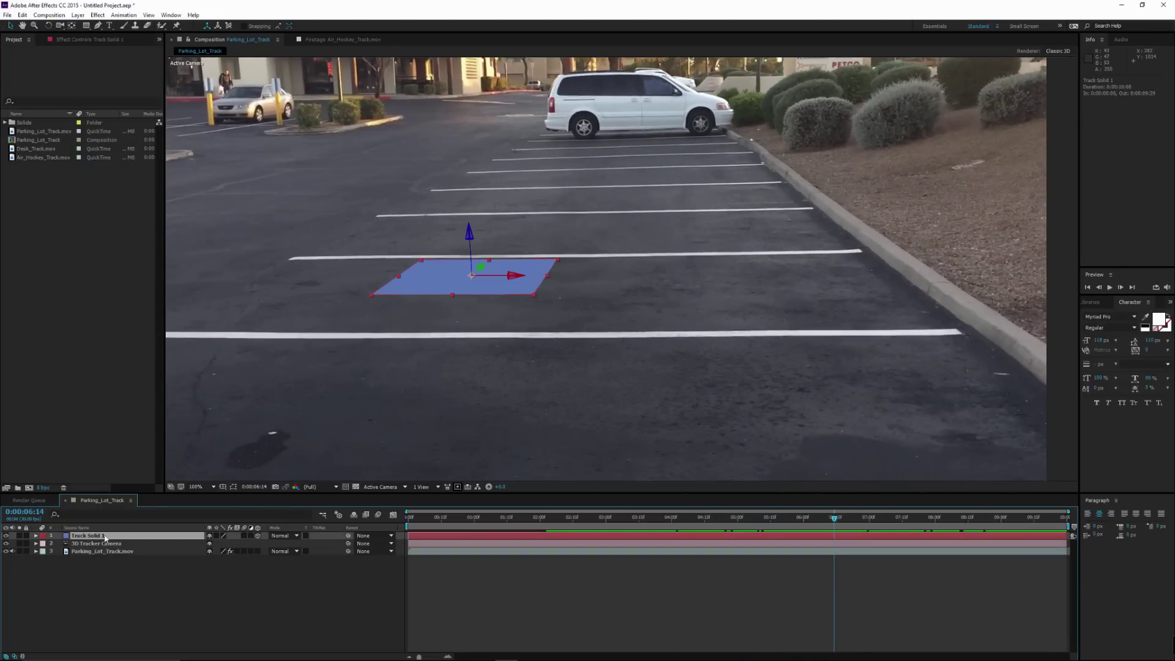
left_click(244, 536)
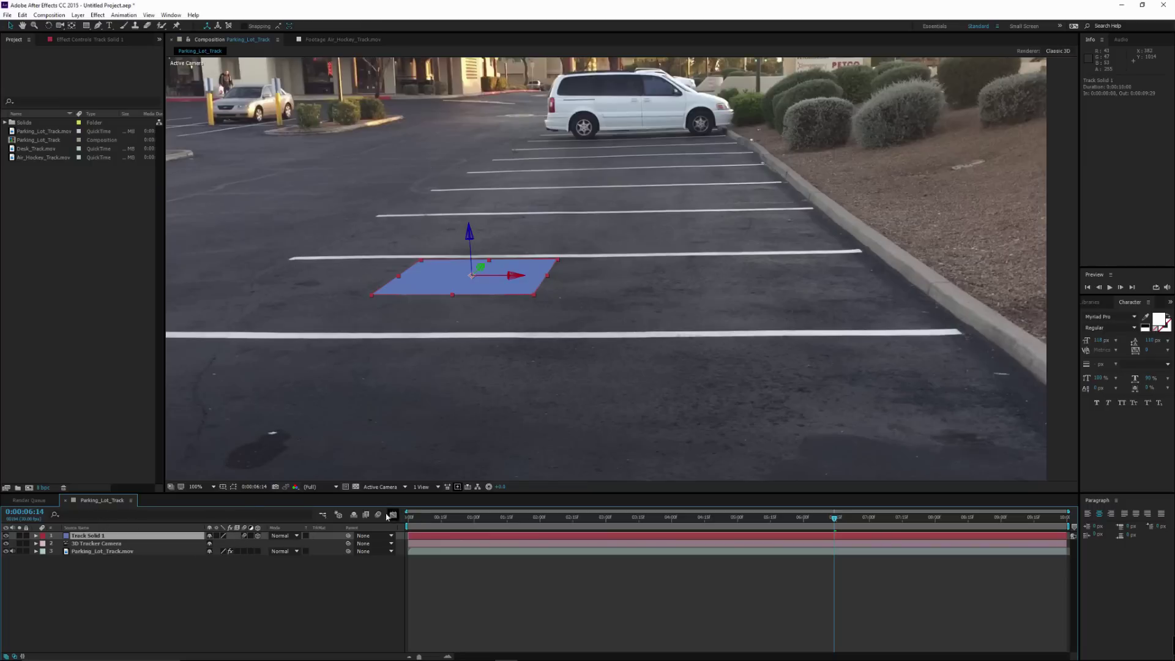
left_click(378, 515)
left_click(1053, 215)
Examine the solid's edges up close against the parking line from about 6:14 to 7:04
key("period")
key("period")
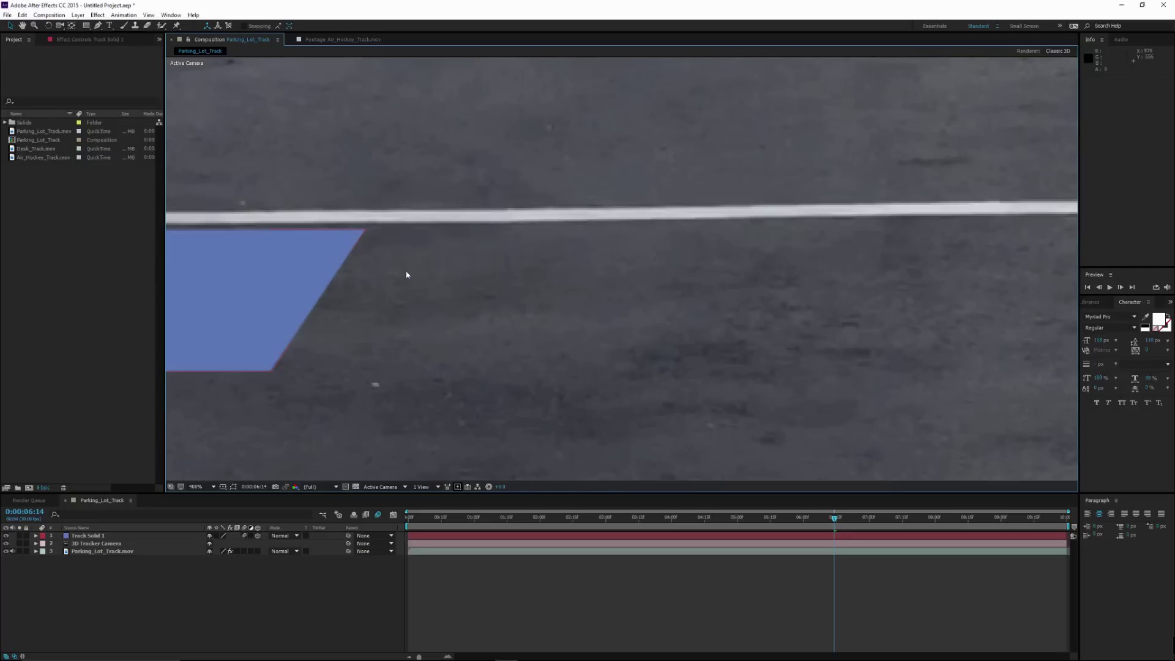
left_click_drag(483, 274, 970, 286)
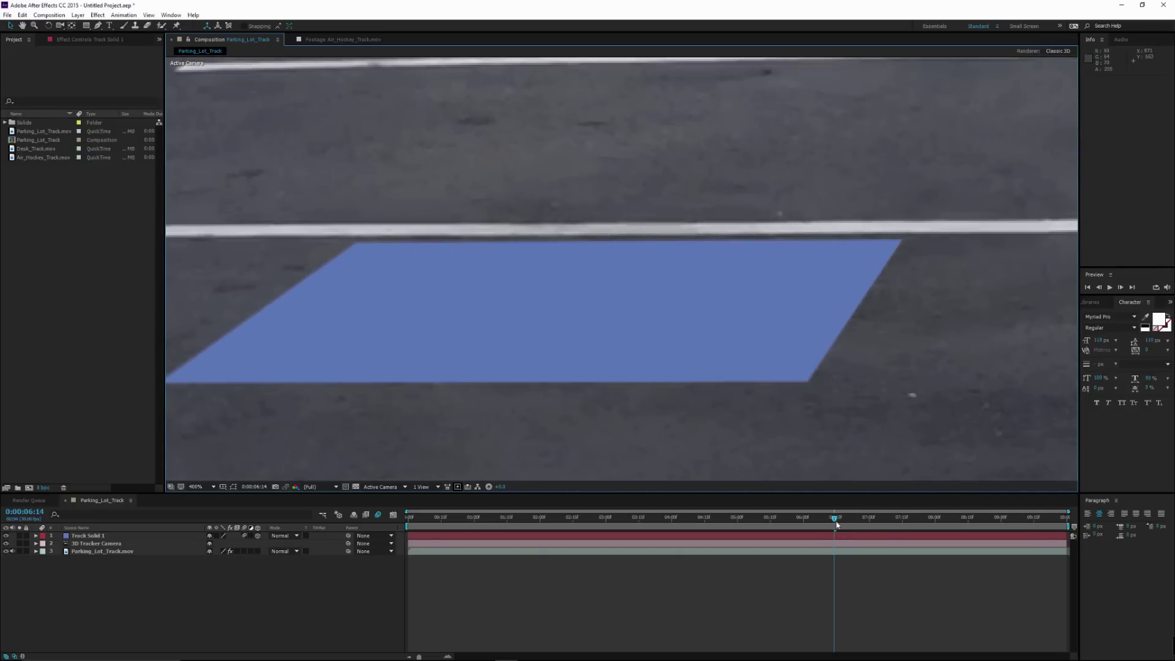
left_click_drag(835, 524, 880, 526)
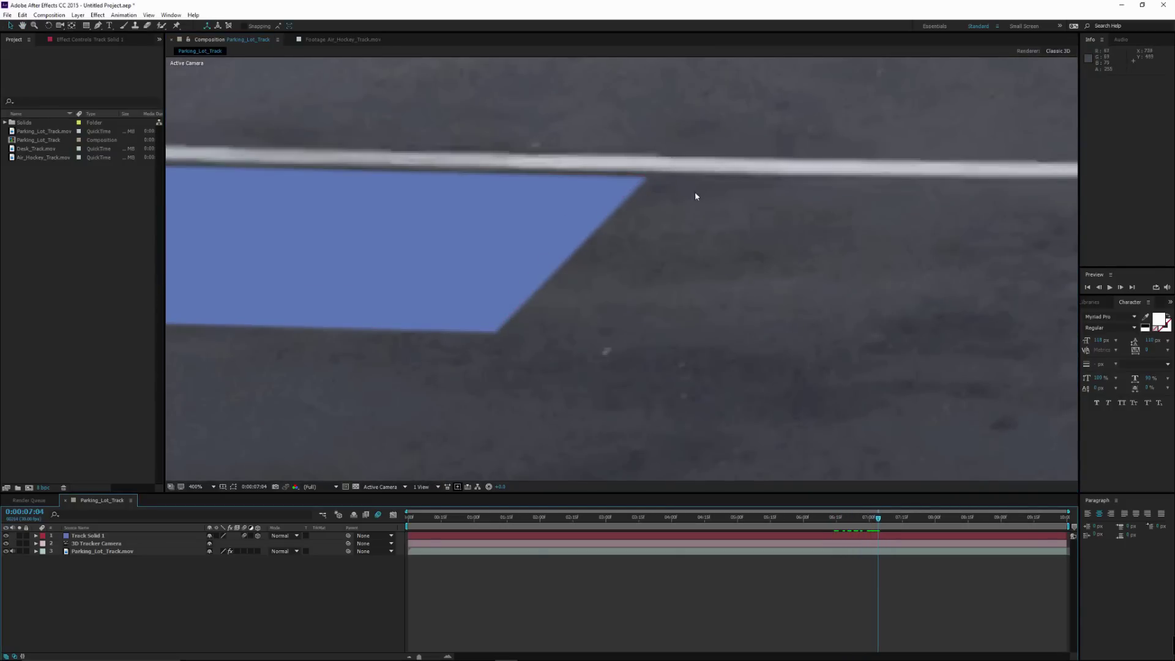
Inspect the solid's motion blur up close during the fast pan around 3:01, comparing it with the blurred parking lines
left_click_drag(878, 520, 579, 532)
scroll(605, 271, "down", 2)
scroll(612, 272, "down", 1)
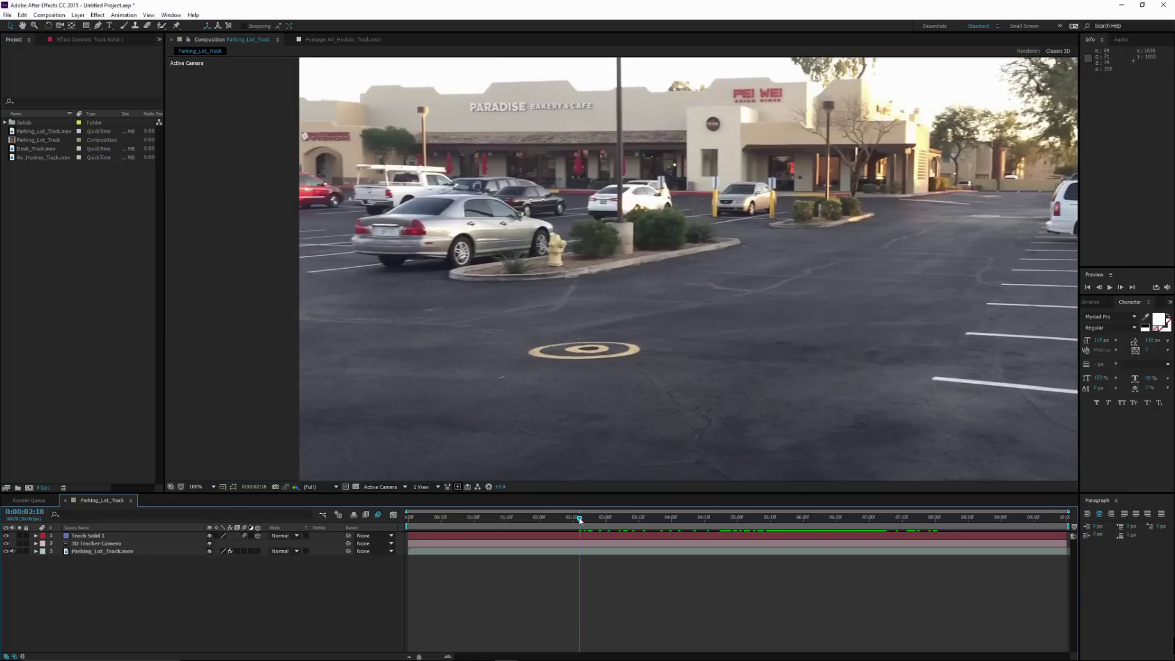
left_click_drag(580, 519, 610, 525)
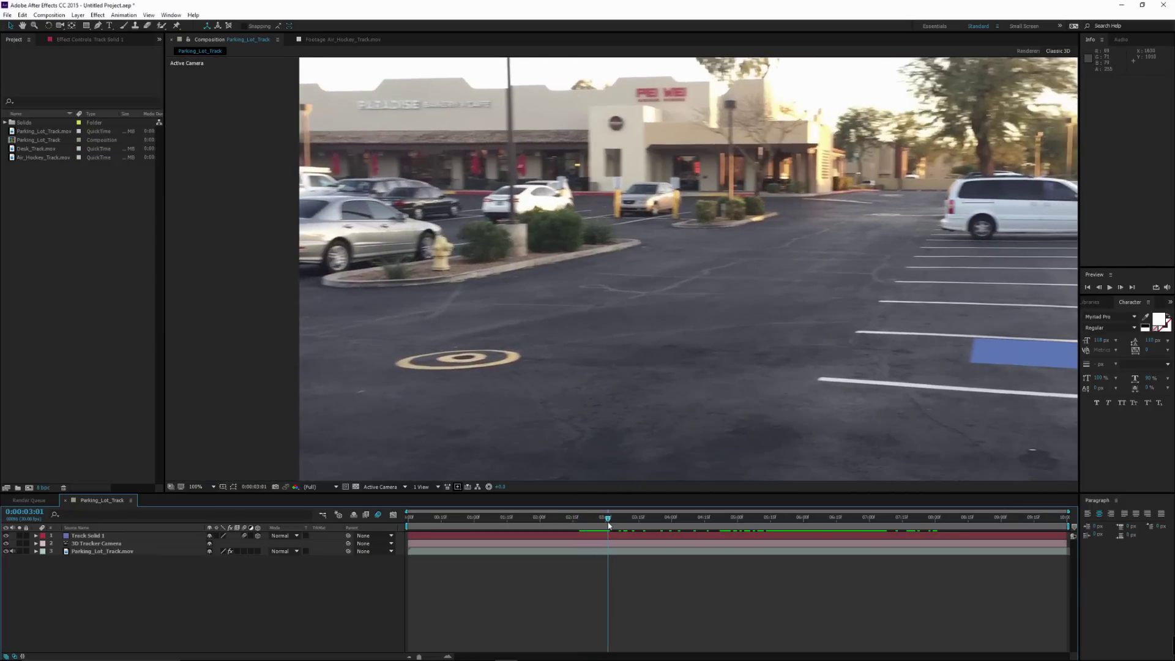
scroll(1033, 361, "up", 1)
left_click_drag(906, 360, 775, 289)
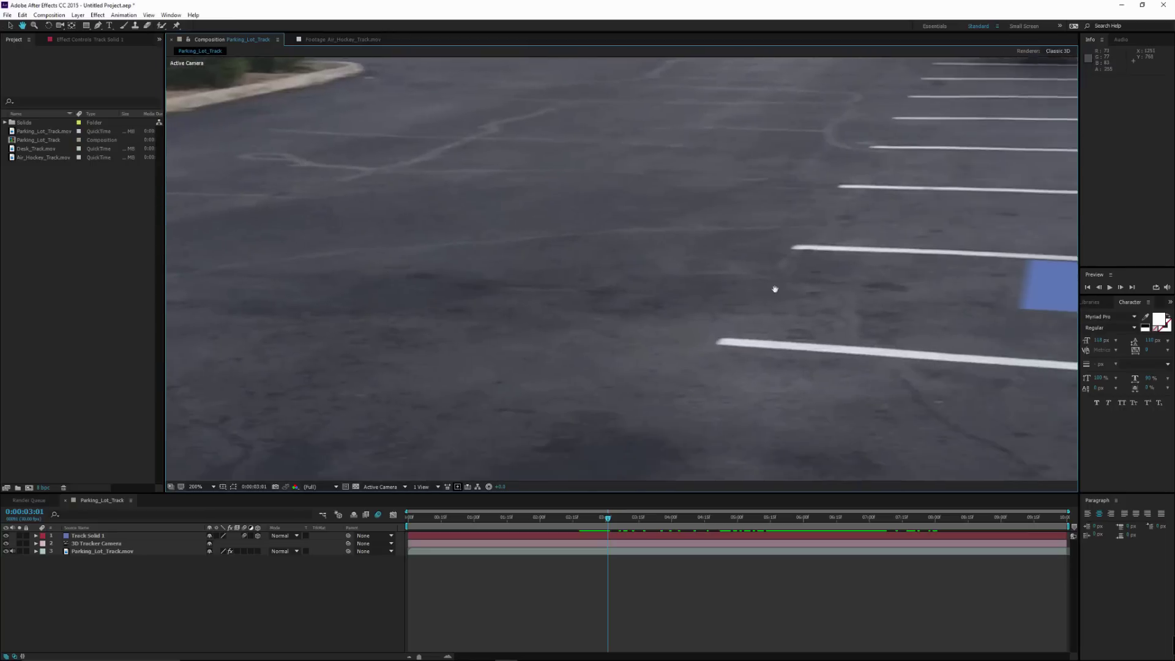
scroll(857, 226, "up", 1)
left_click_drag(857, 226, 616, 430)
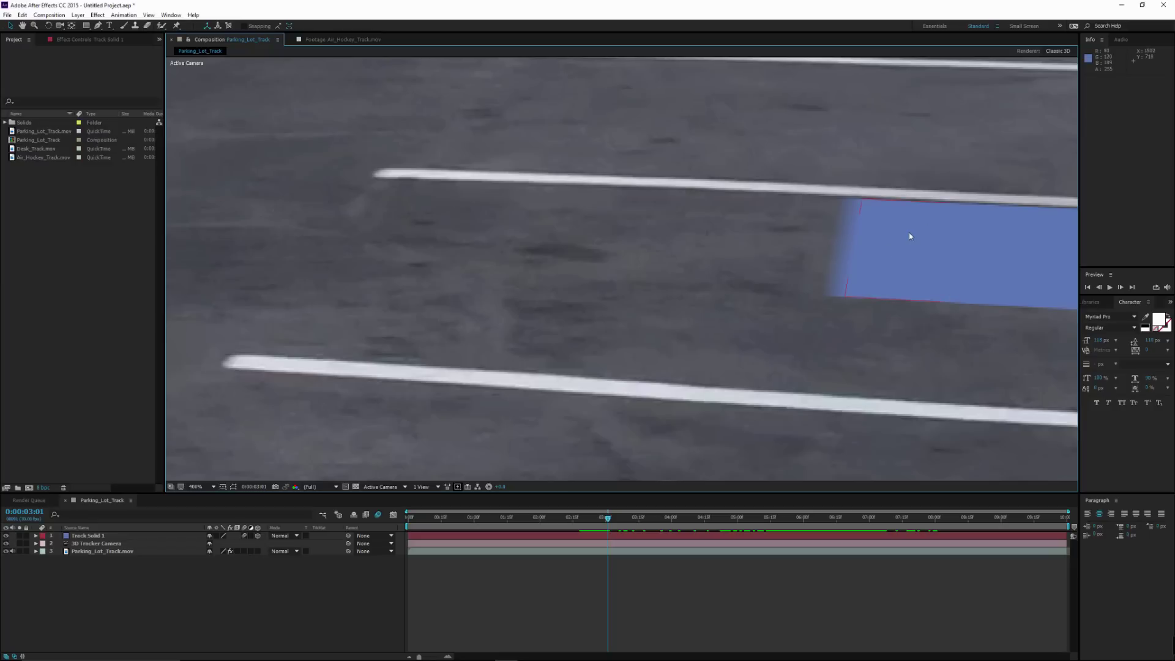
key("comma")
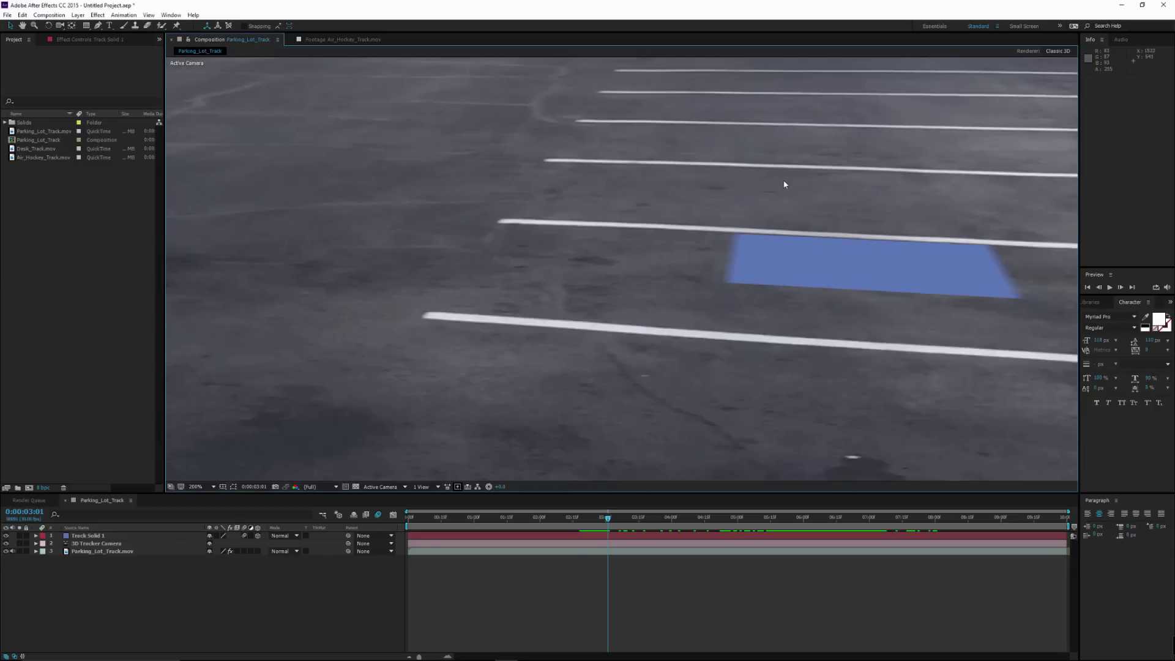
key("comma")
left_click_drag(676, 261, 850, 363)
key("comma")
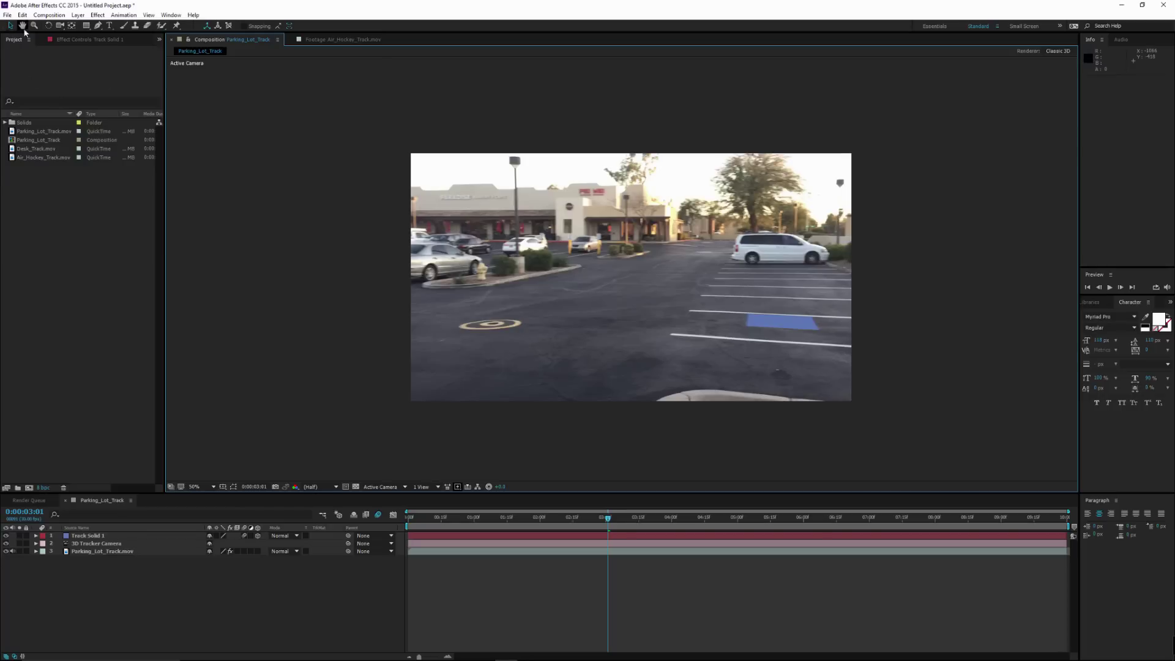
Run the MODO data import/export script and switch it to exporting the Parking_Lot_Track composition to MODO
left_click(12, 16)
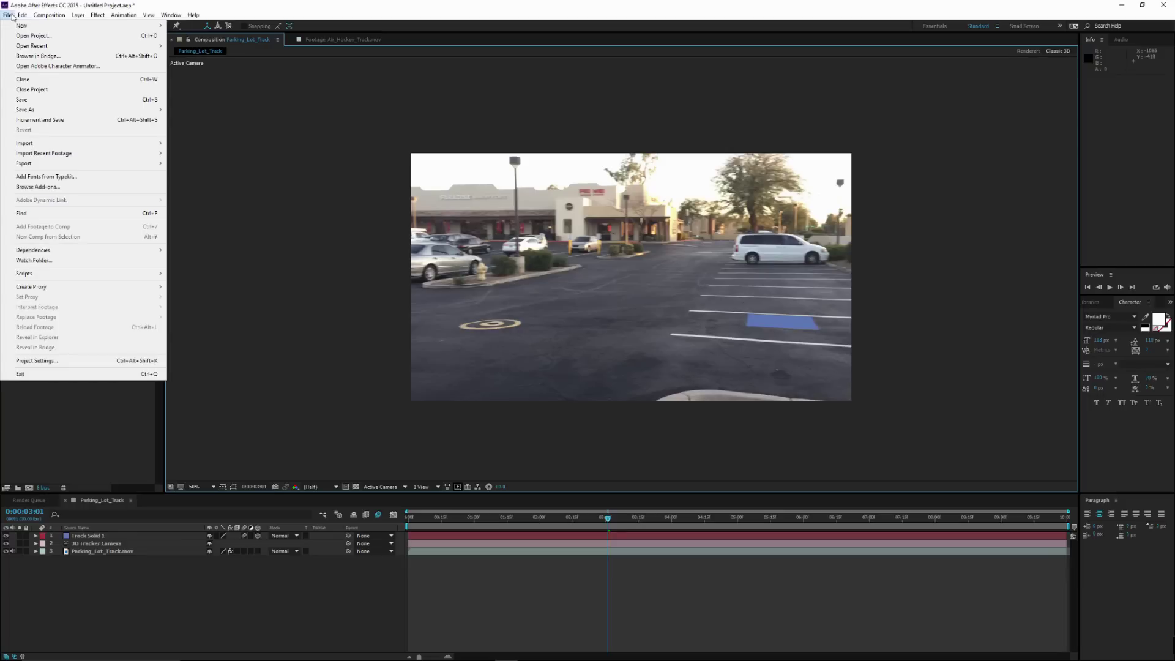
mouse_move(31, 277)
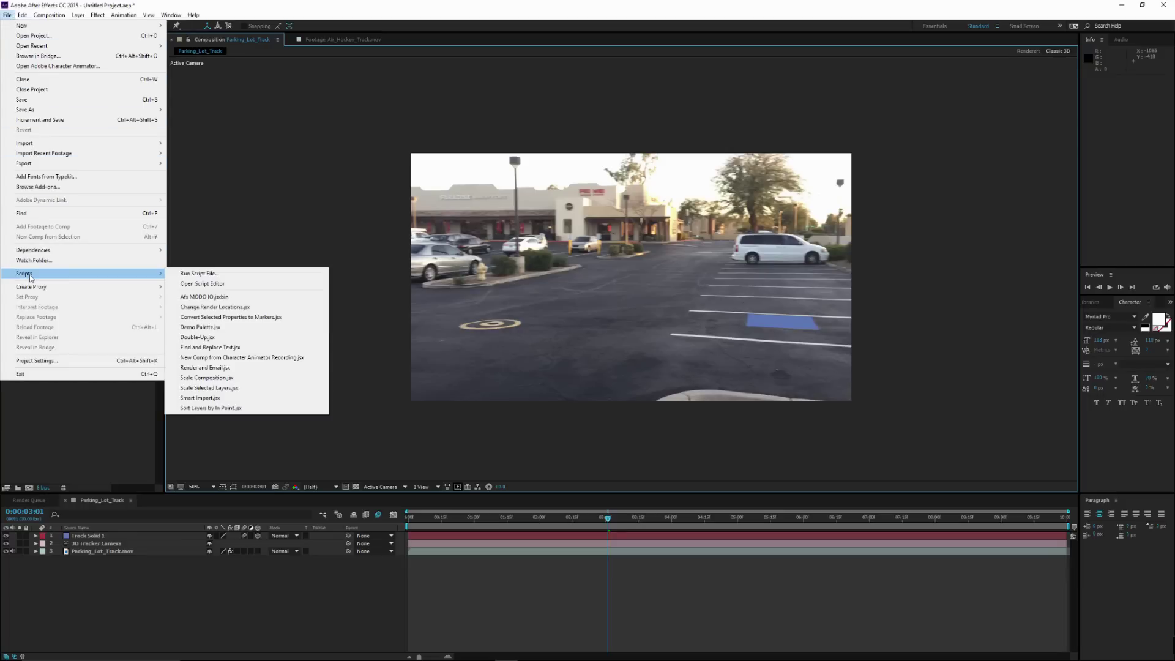
left_click(207, 298)
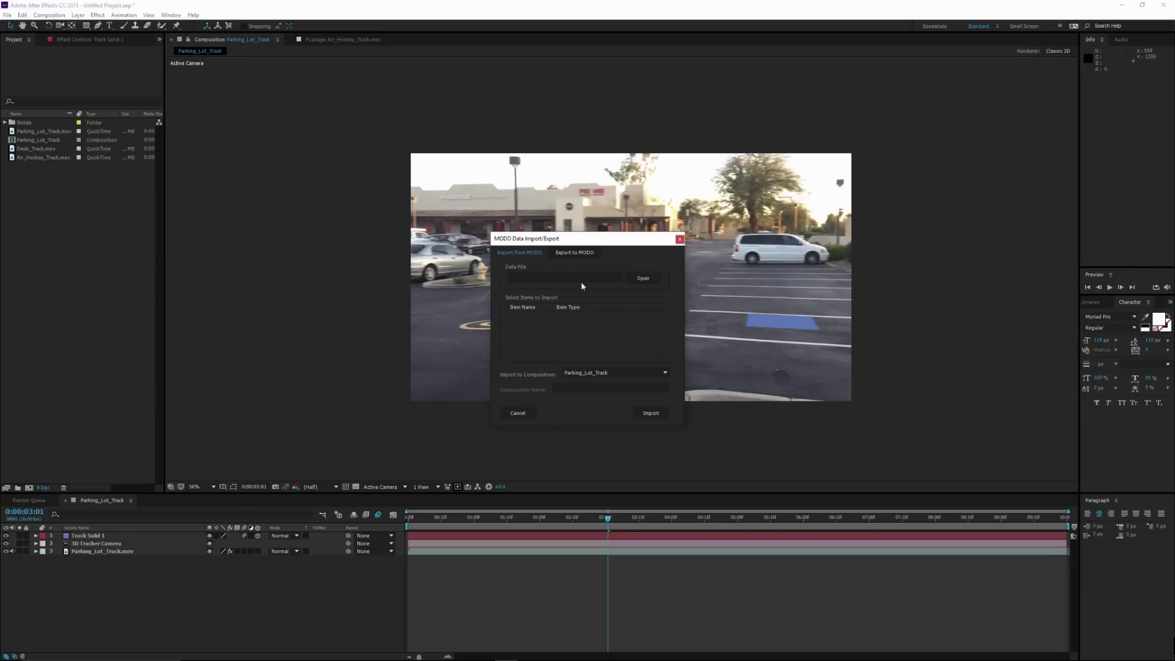
left_click_drag(595, 247, 832, 302)
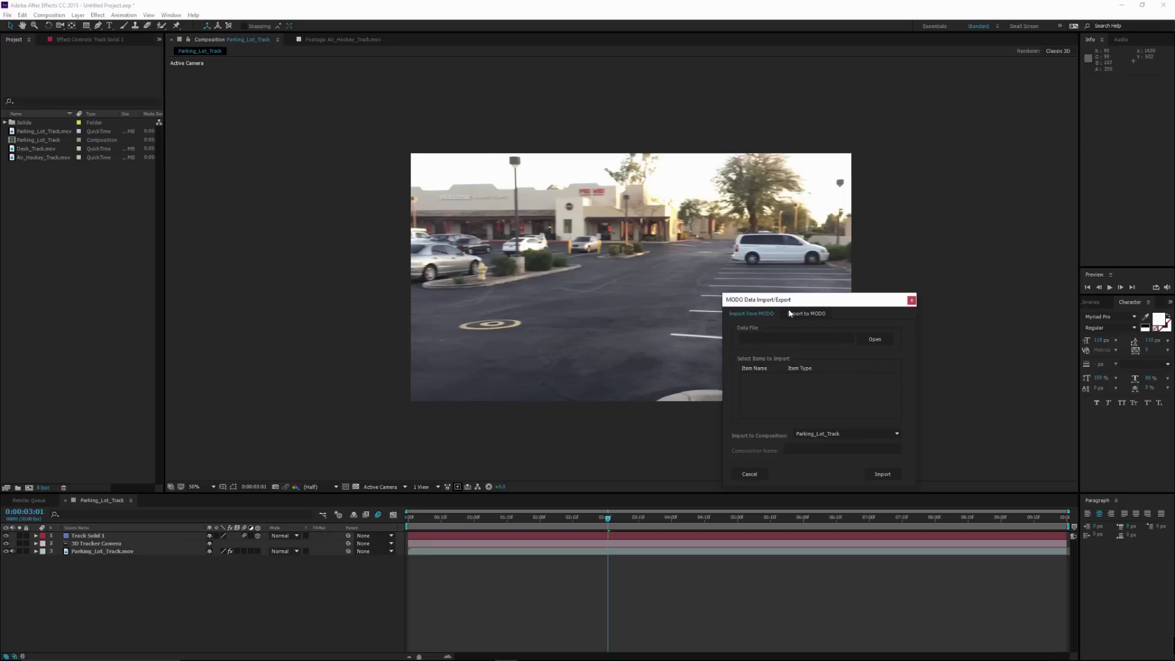
left_click(802, 316)
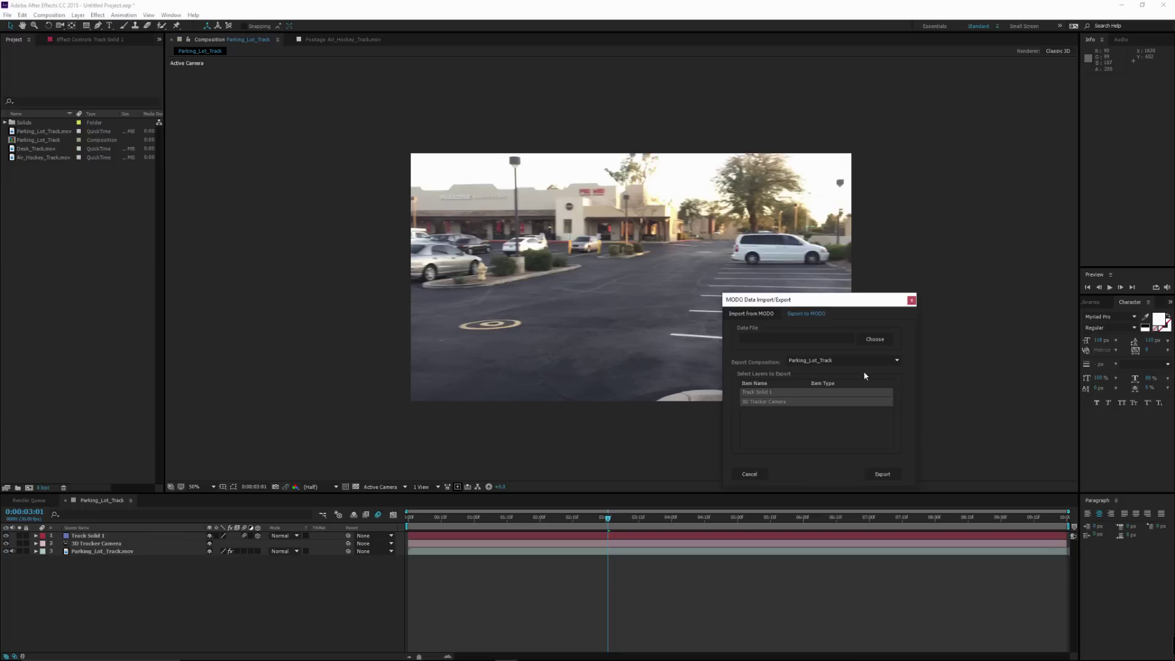
Export Track Solid 1 and the 3D Tracker Camera to Parking_Lot_Track.json in the 10_VFX_Composite_1 folder, replacing the existing file
left_click(876, 340)
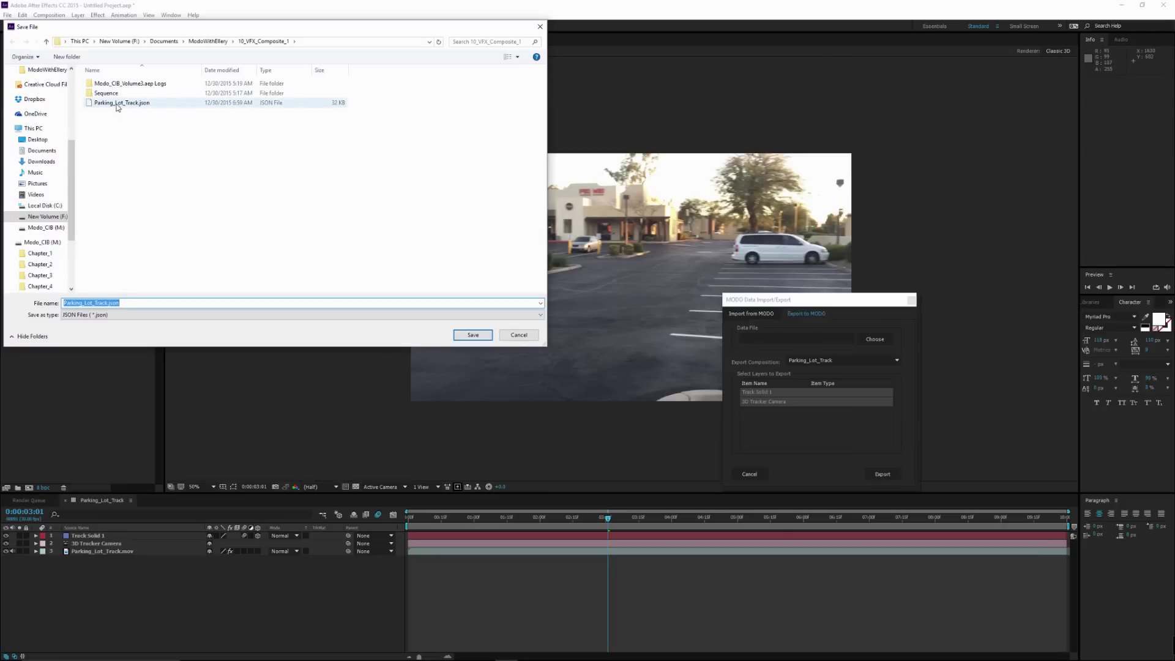
left_click(473, 336)
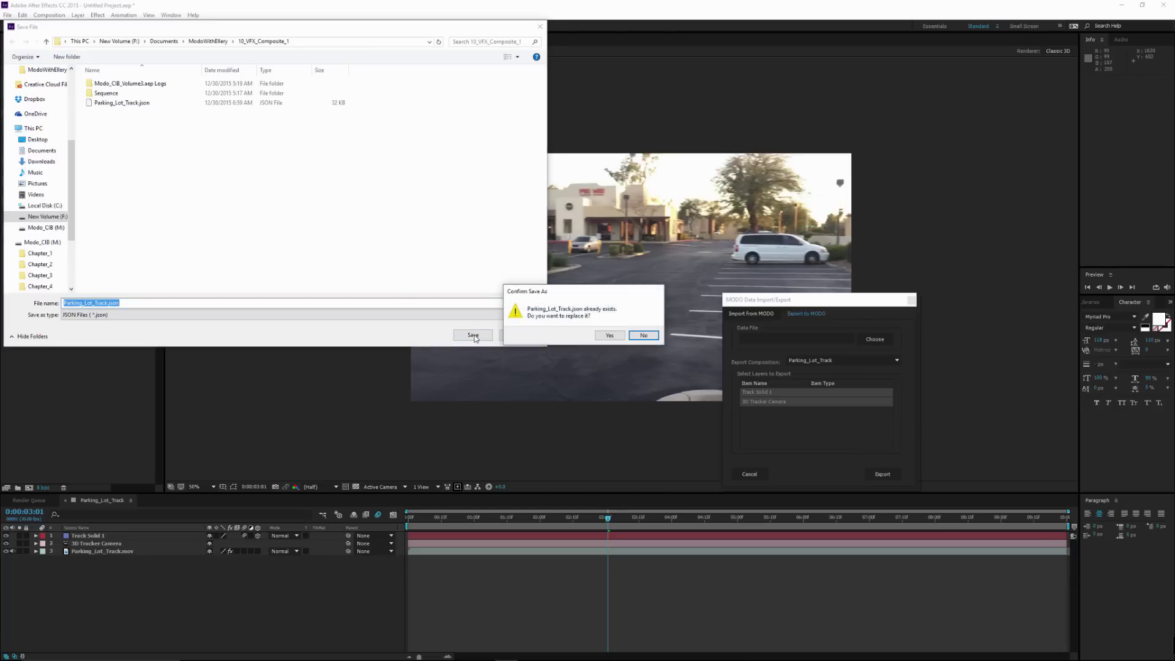
left_click(609, 338)
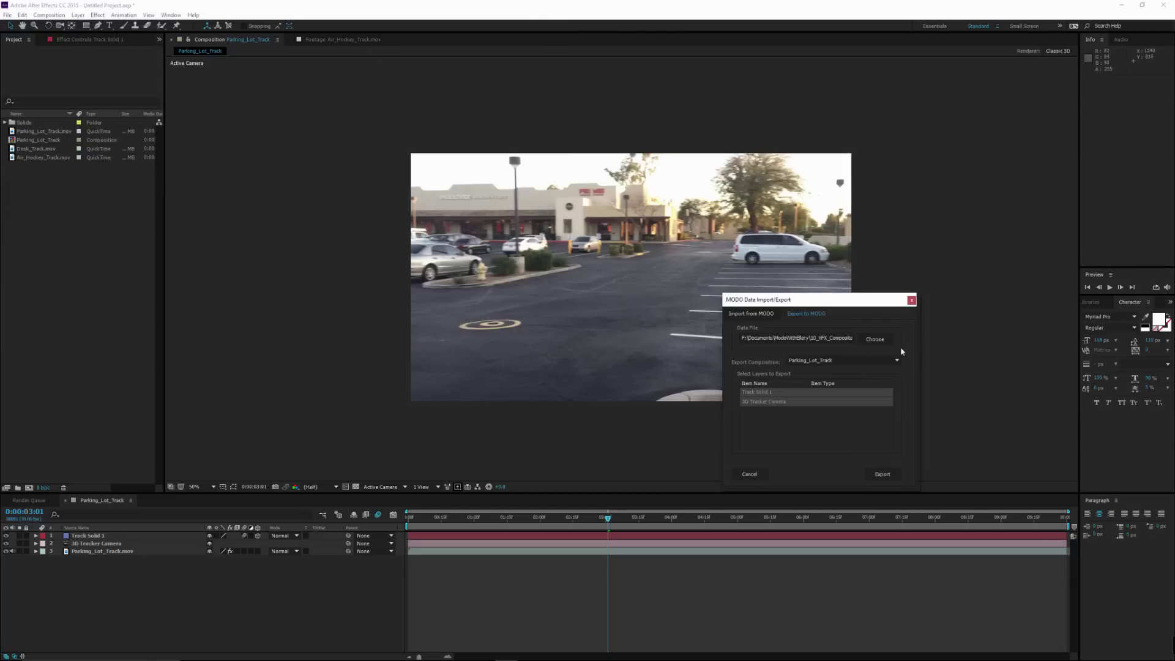
left_click(883, 476)
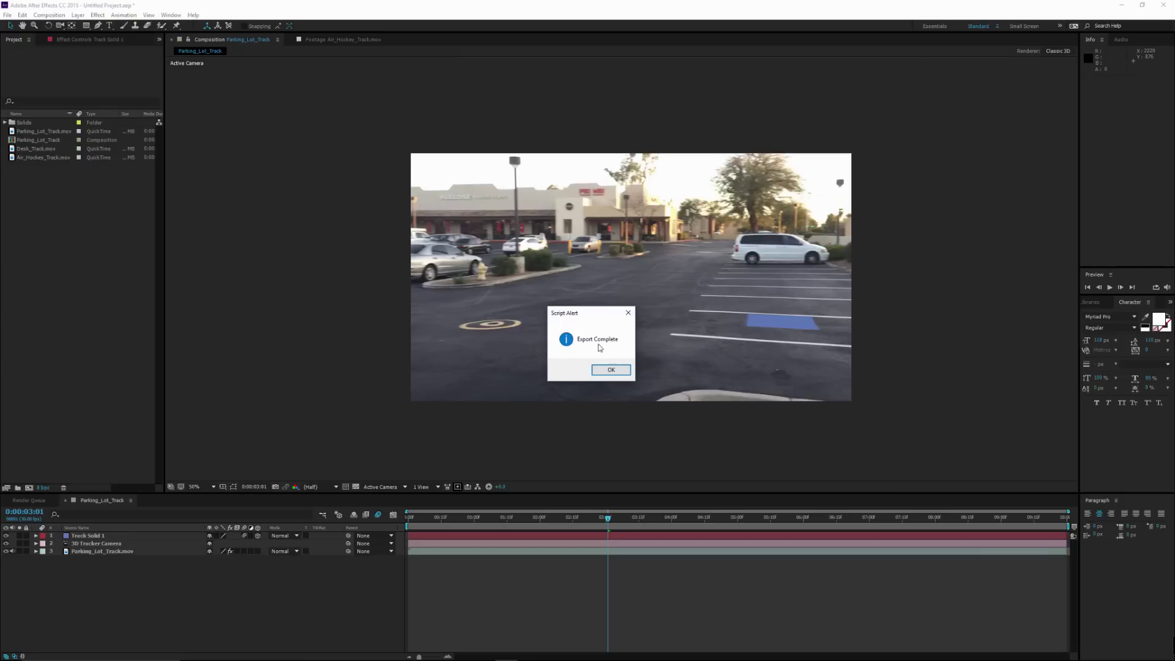
left_click(609, 369)
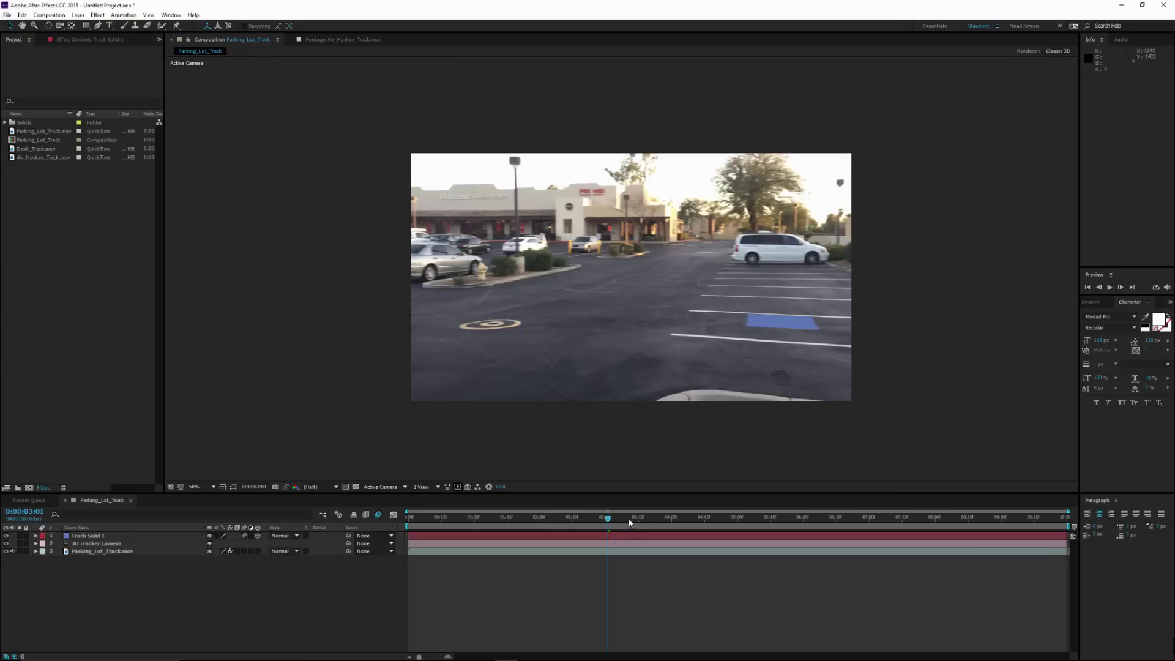
Go to about 5:20 in the shot and hide the Track Solid 1 layer
left_click_drag(599, 521, 782, 519)
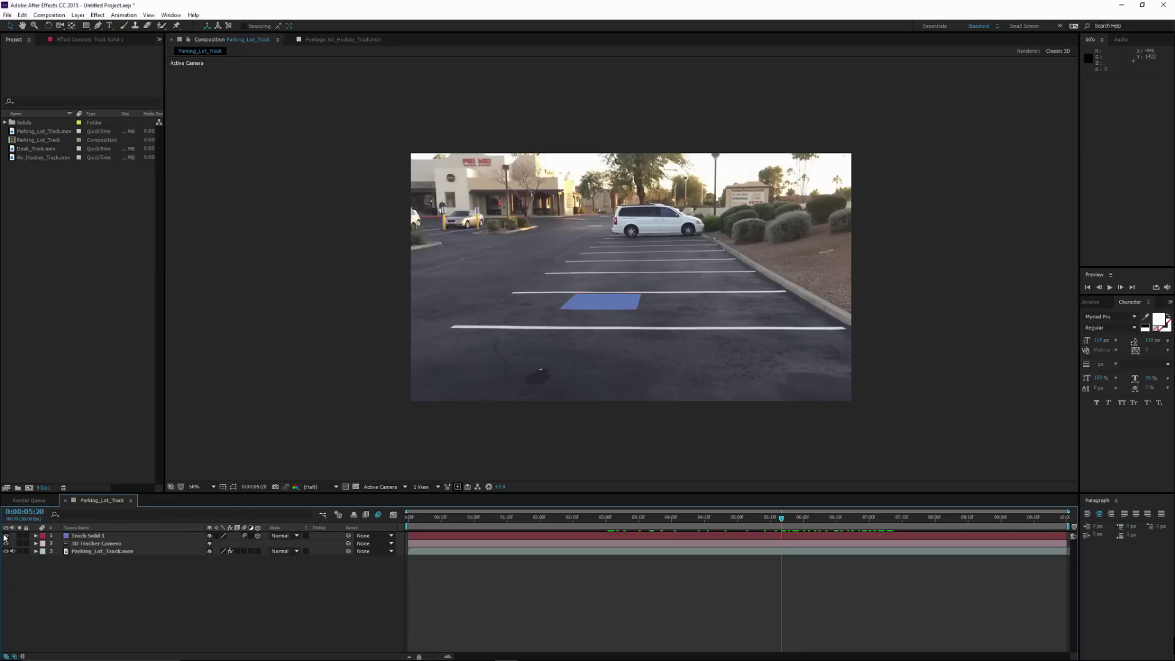
left_click(6, 536)
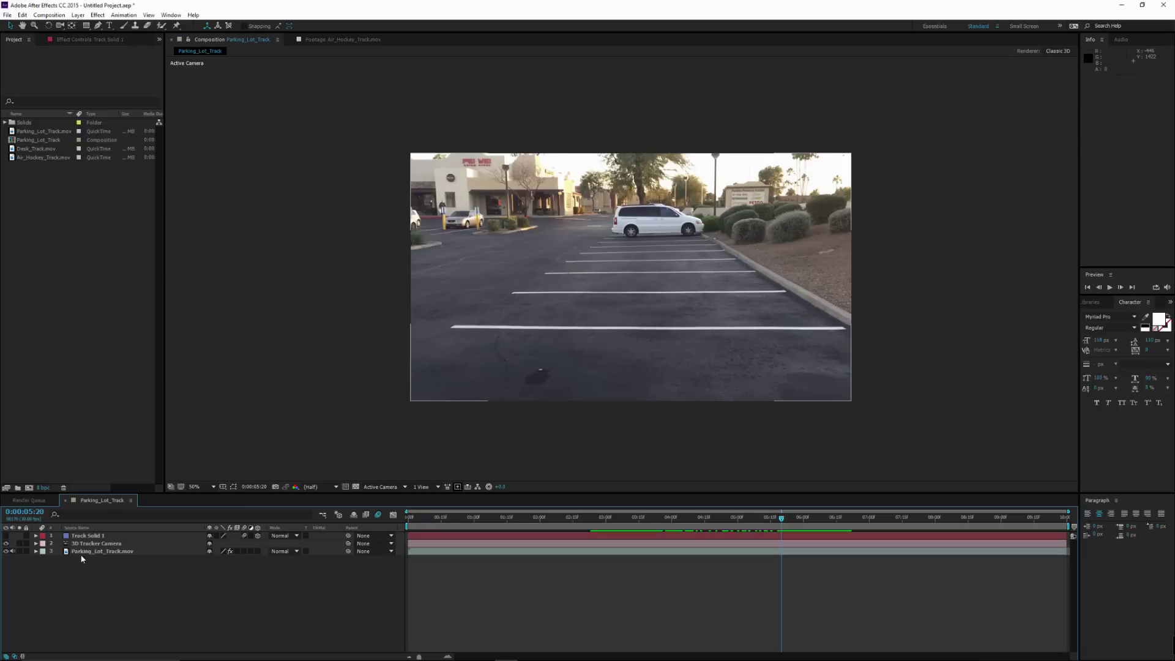
Add the Parking_Lot_Track composition to the render queue with the PNG Sequence output module
left_click(82, 15)
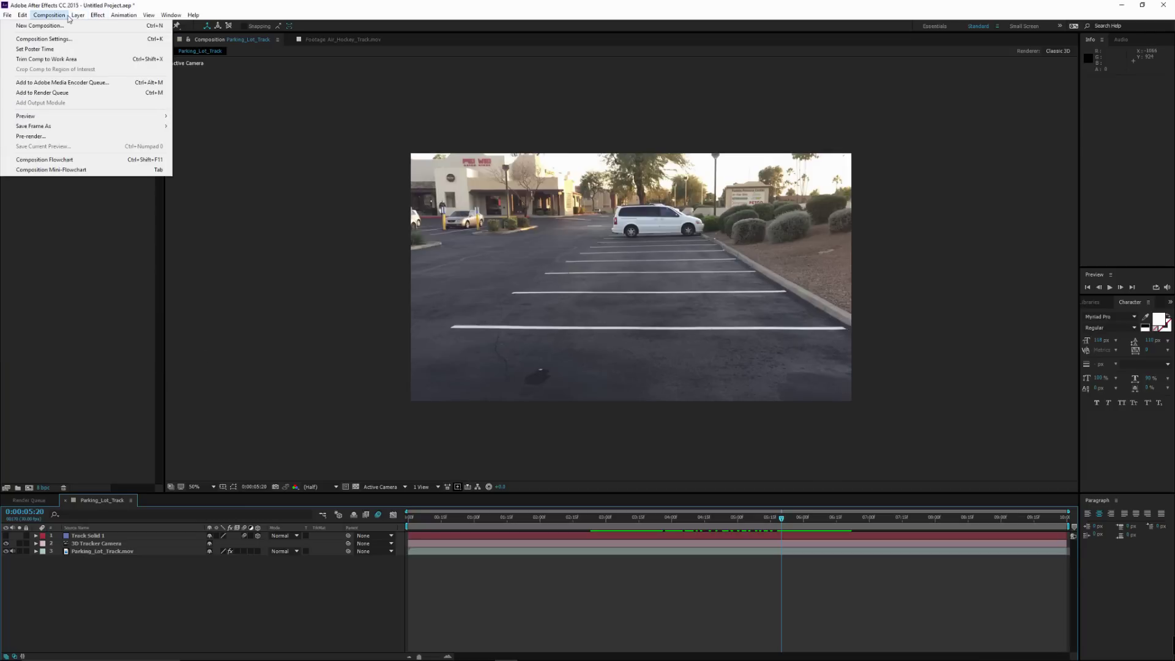
left_click(55, 95)
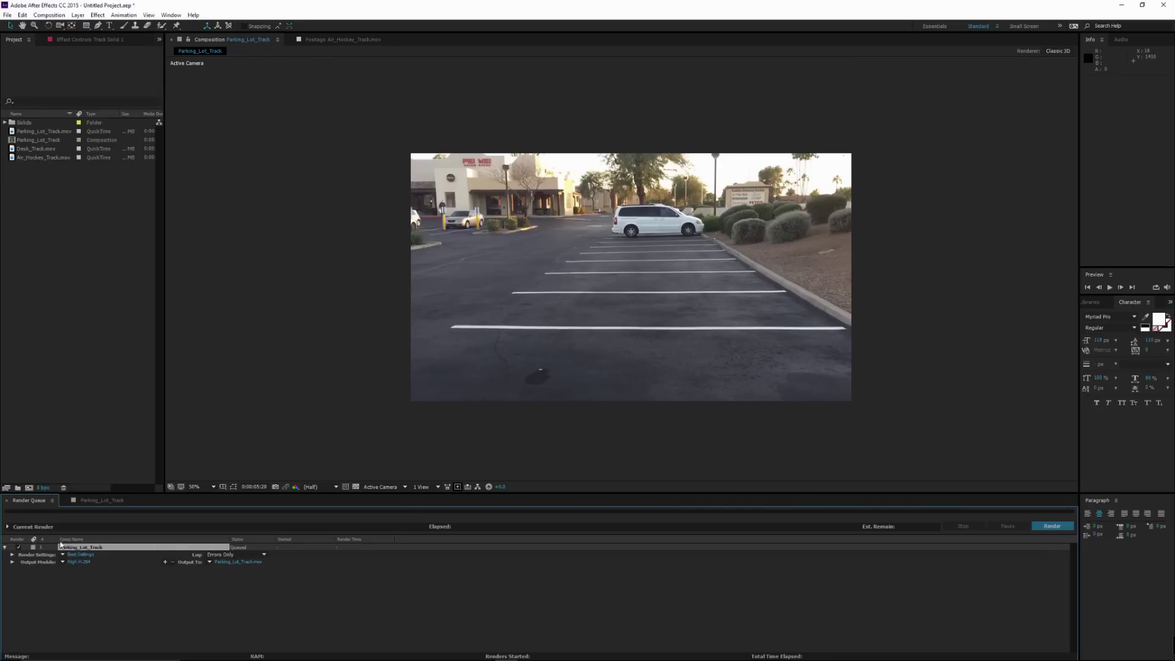
left_click(64, 562)
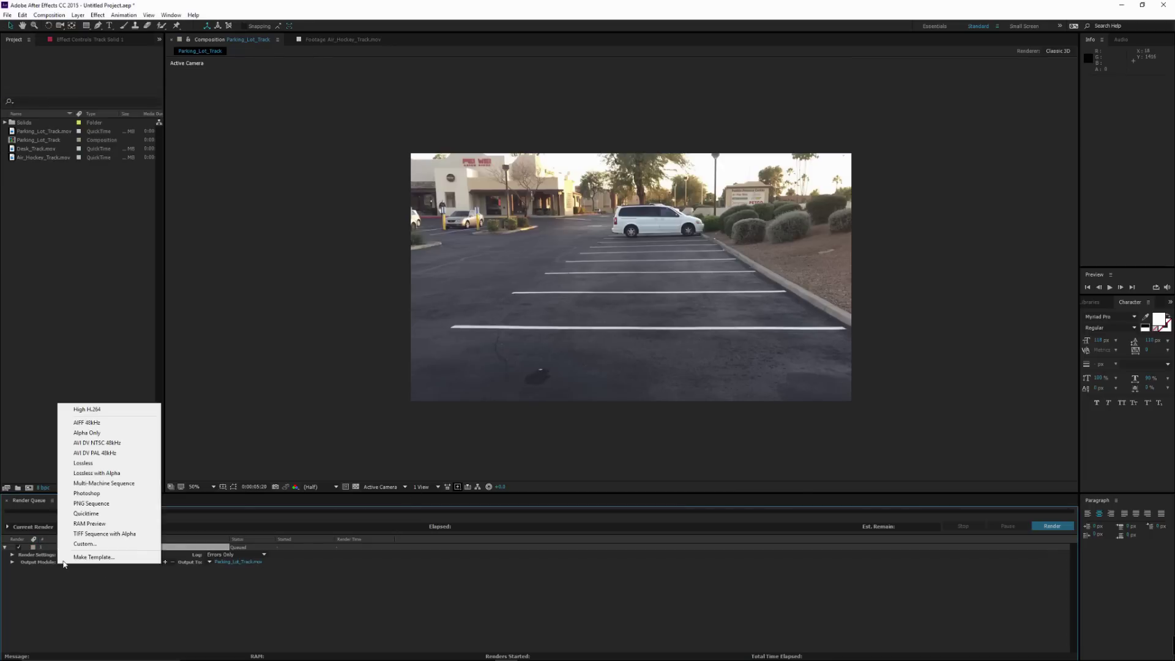
left_click(87, 504)
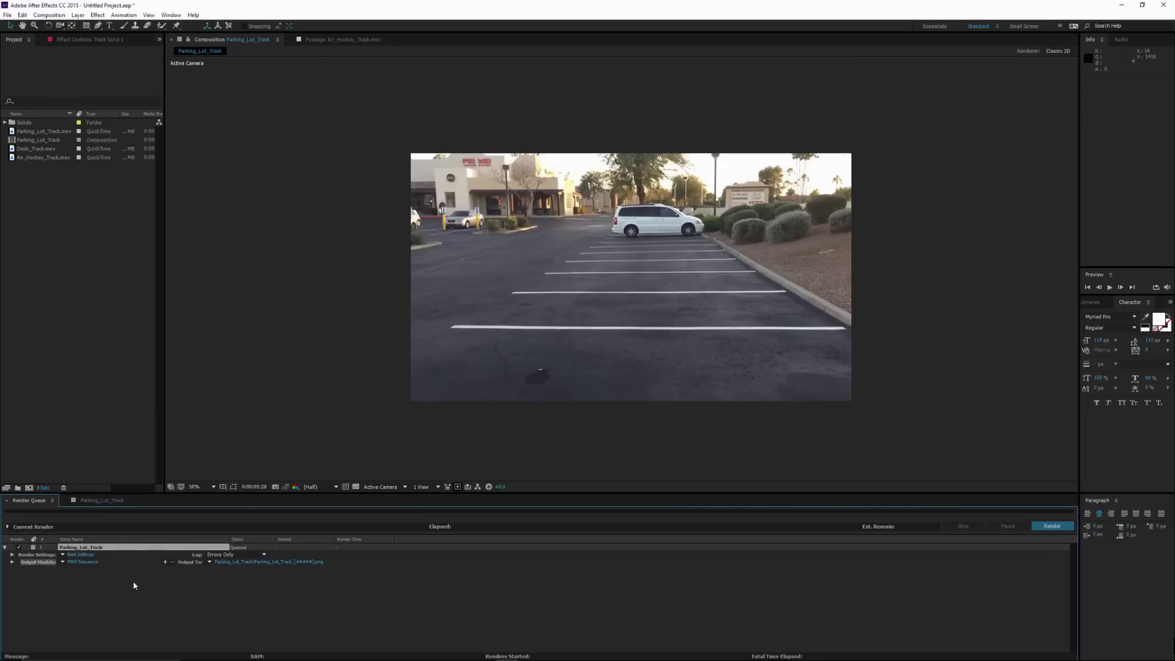